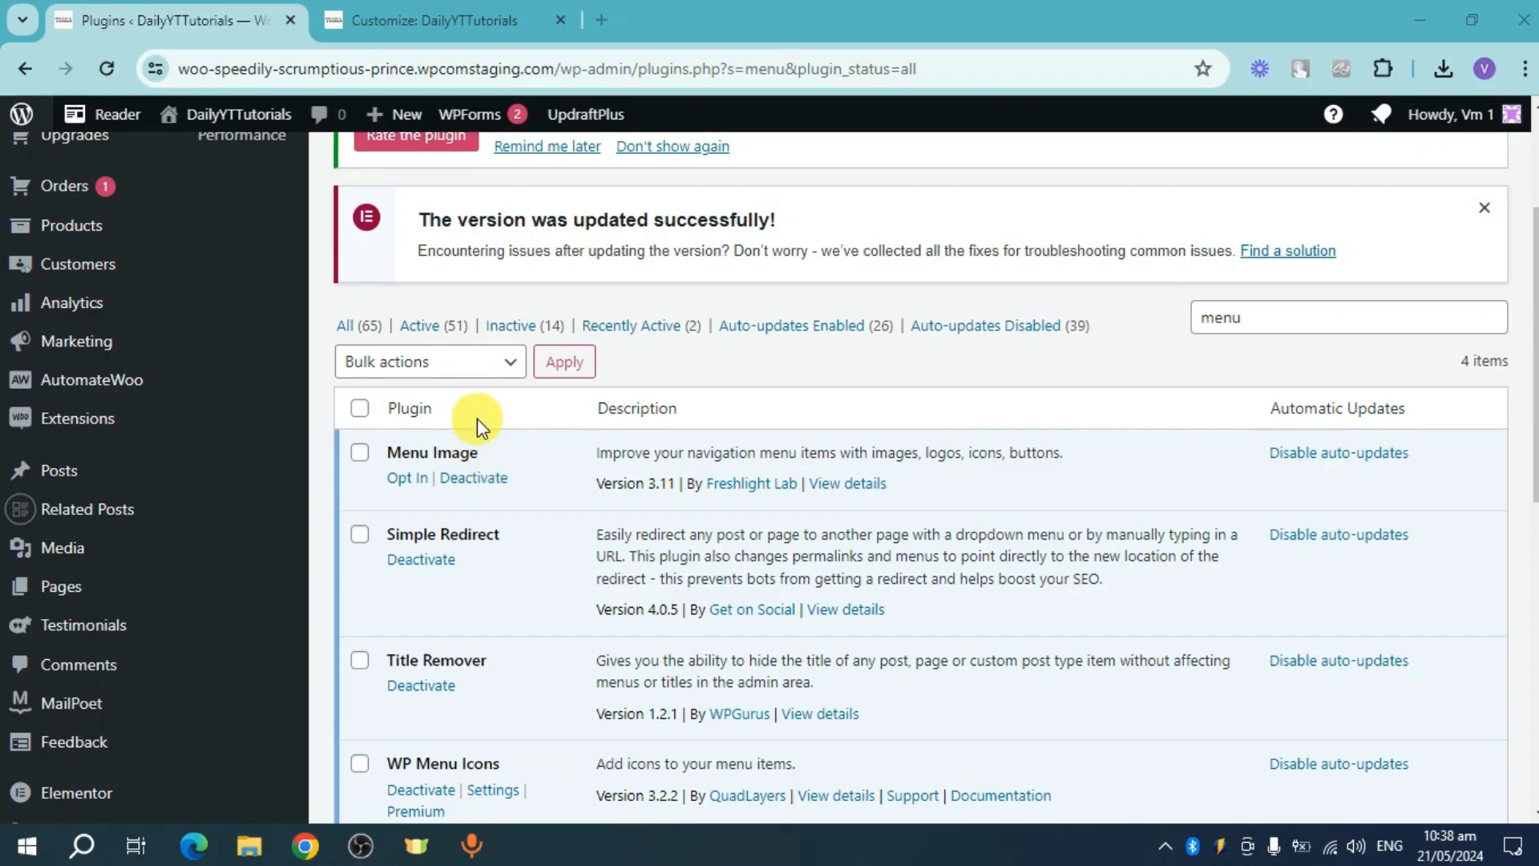
Step: Create a new menu named Footer in the site customizer and assign it to the Footer Menu location
mouse_move(241, 420)
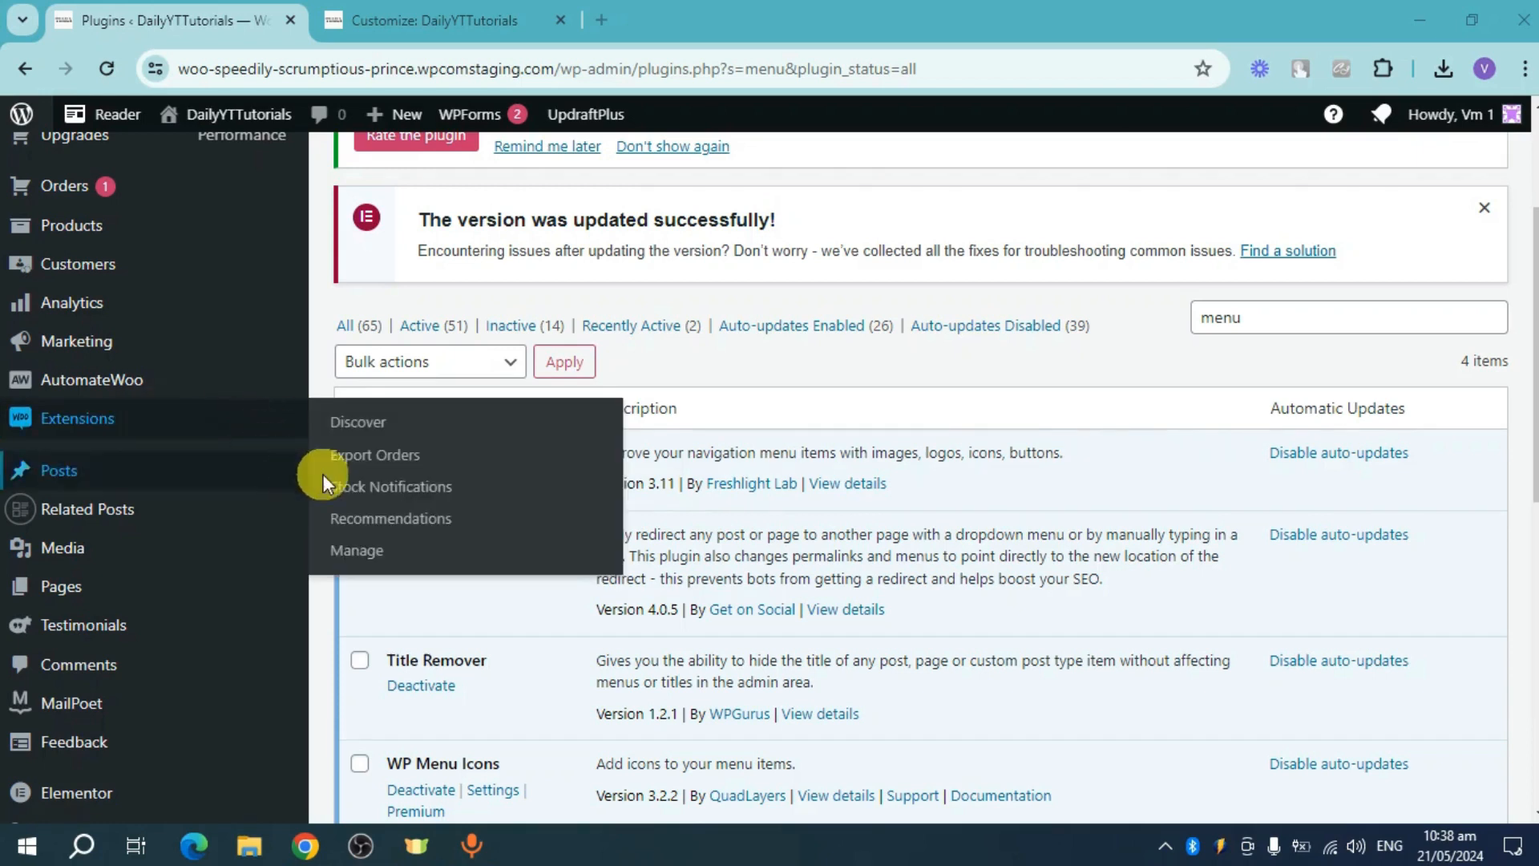
left_click(431, 22)
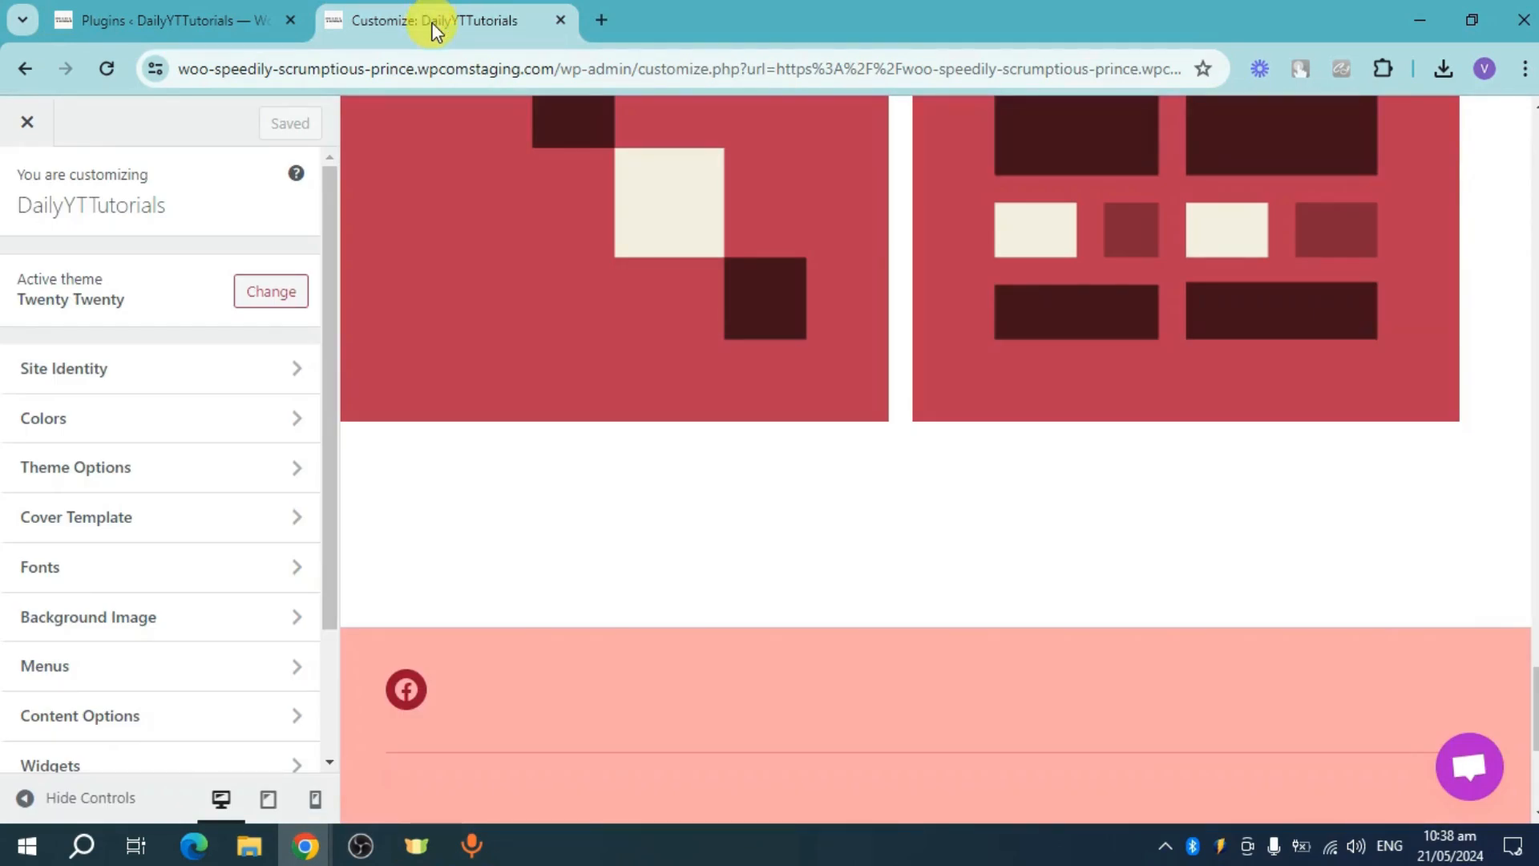
left_click(195, 672)
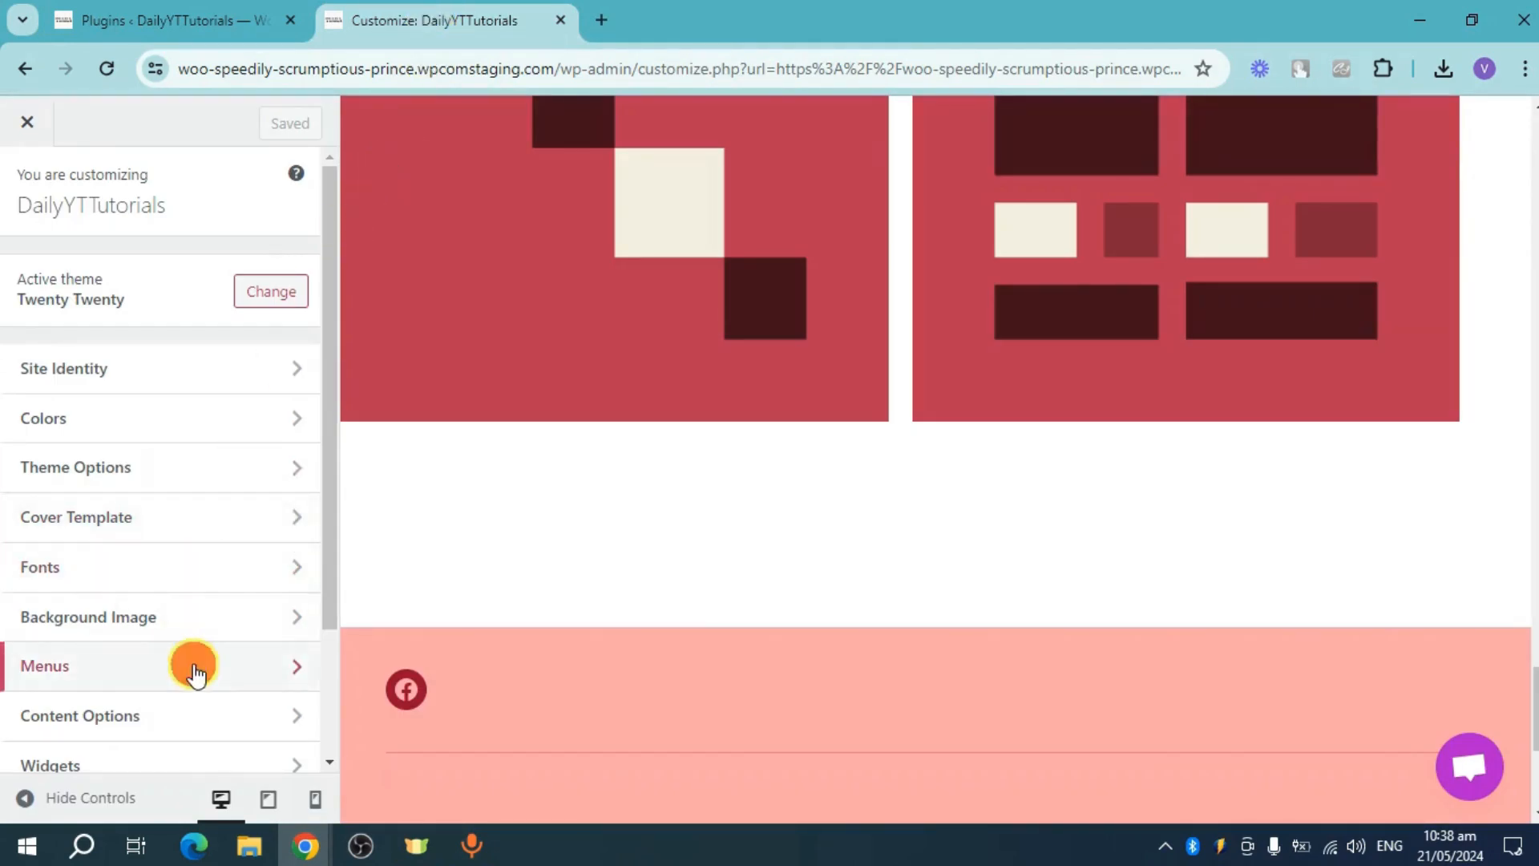
left_click(238, 469)
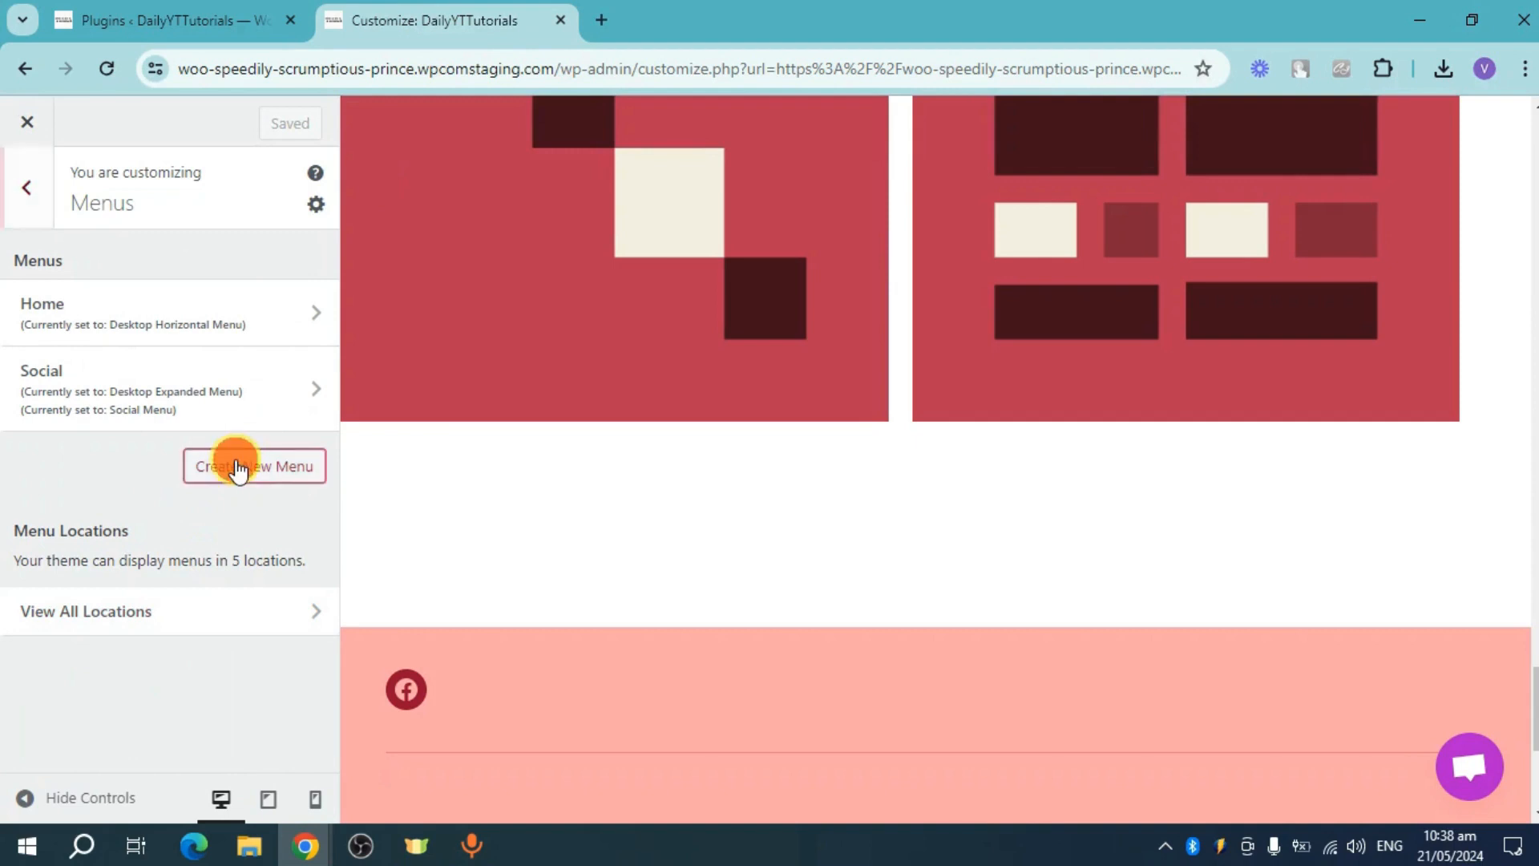
left_click(181, 299)
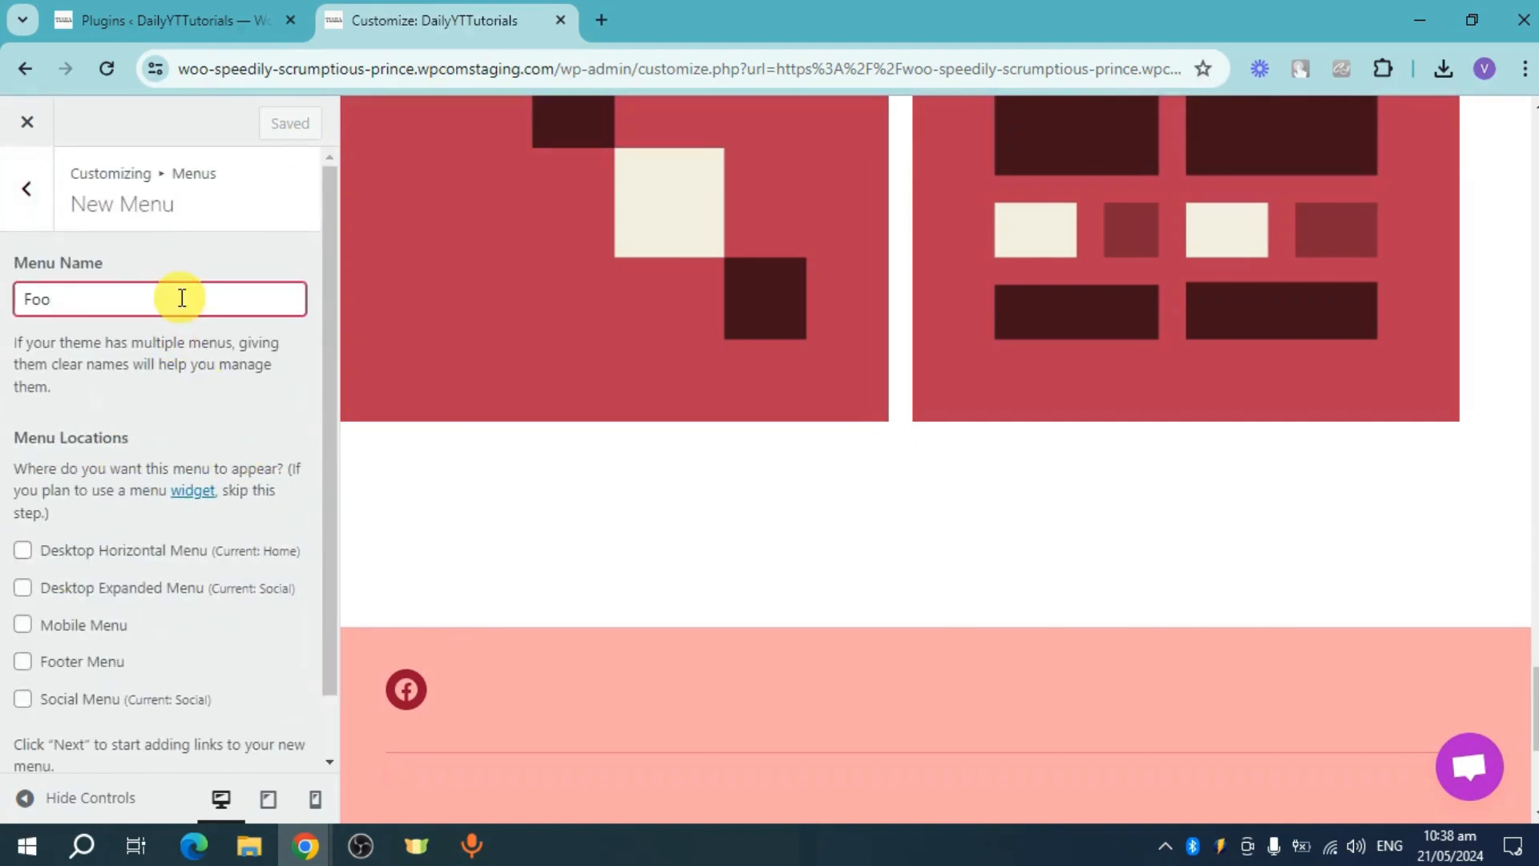
scroll(217, 369, "down", 1)
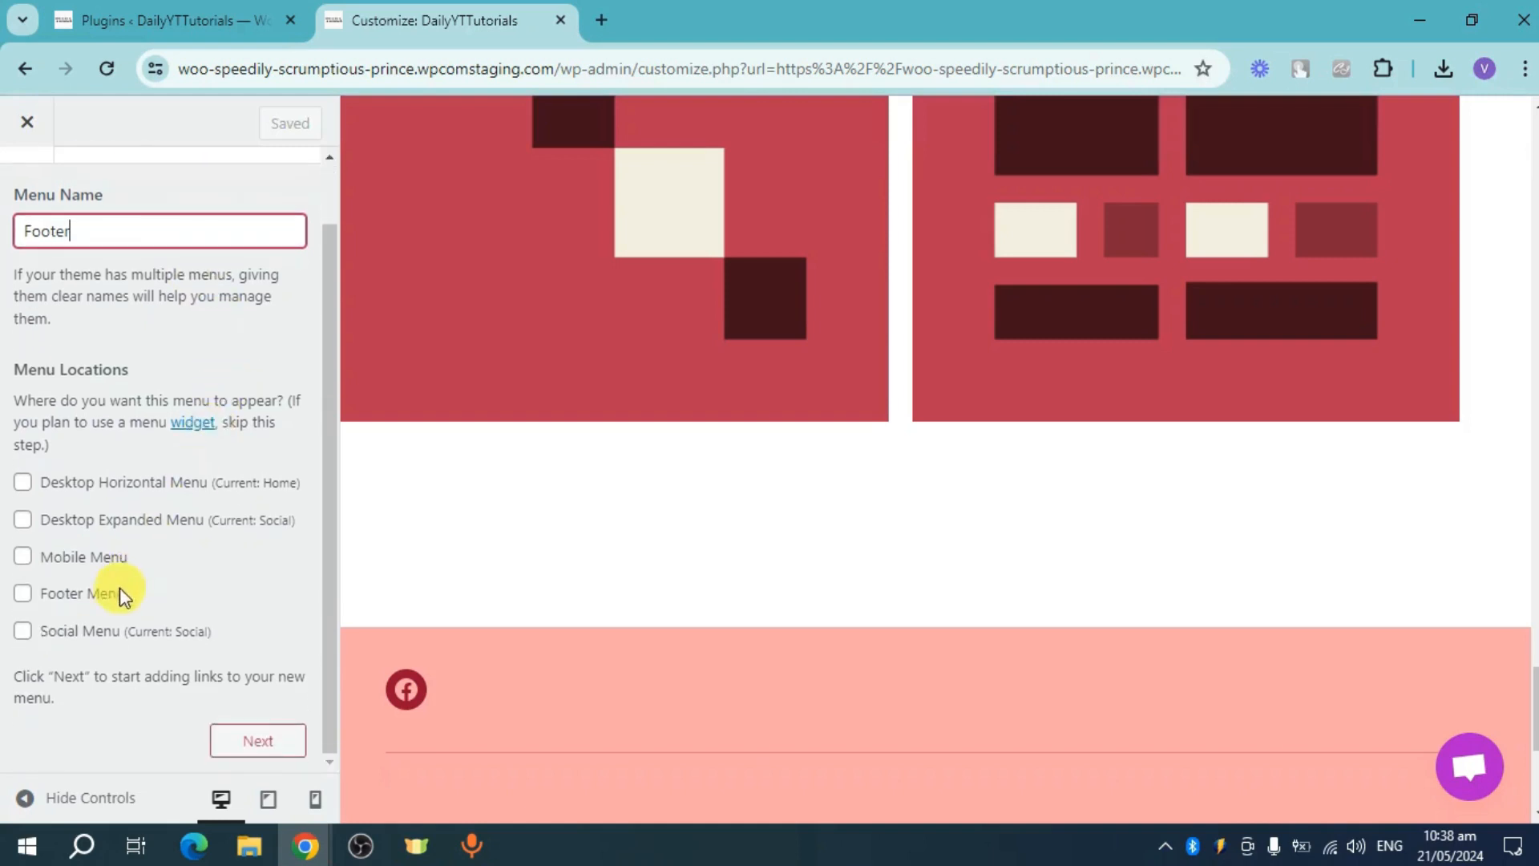
left_click(103, 600)
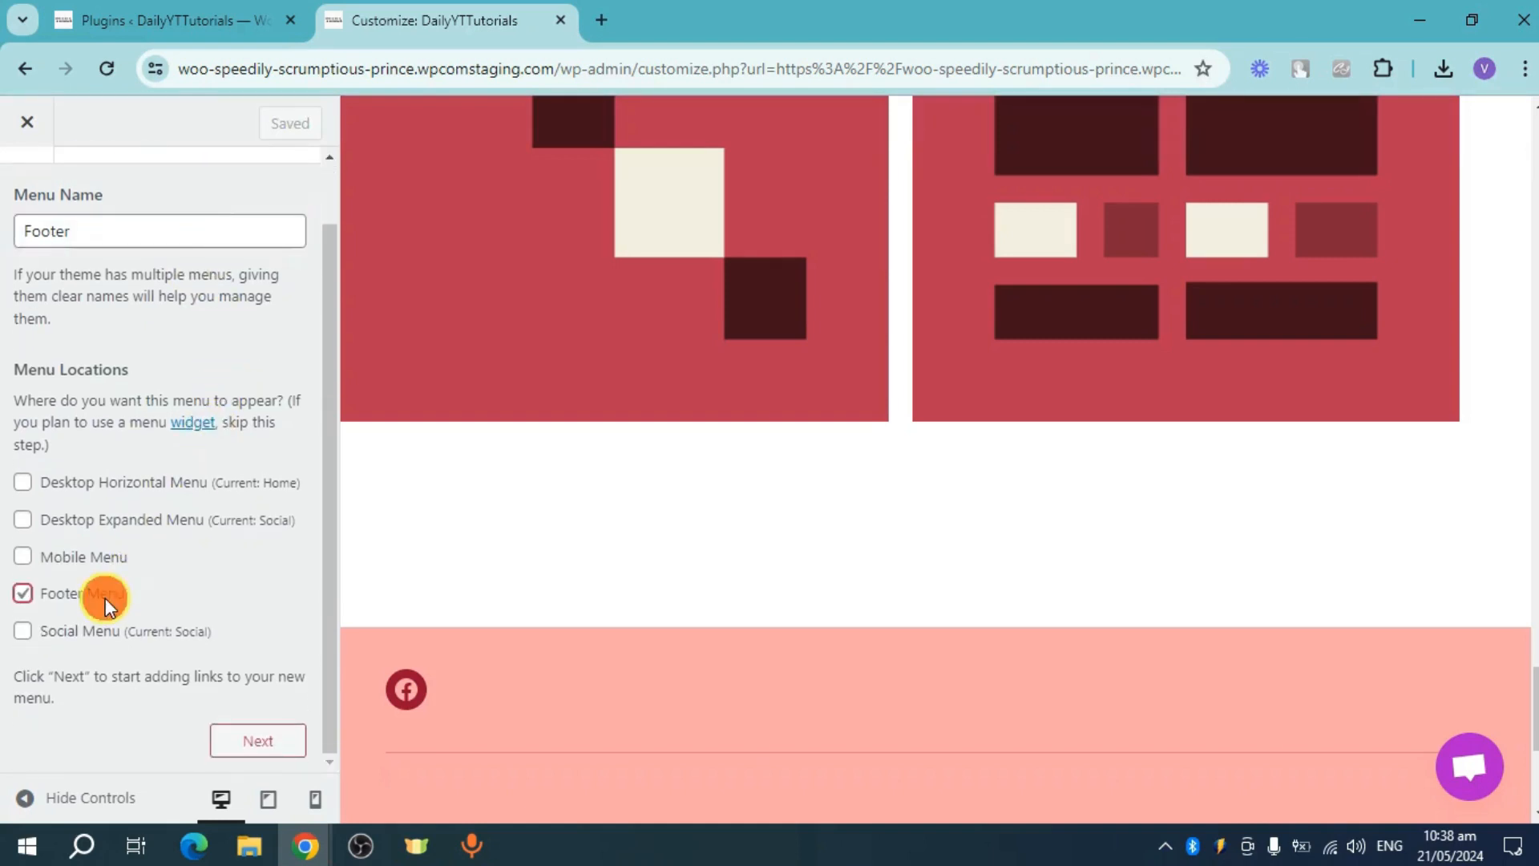
left_click(241, 739)
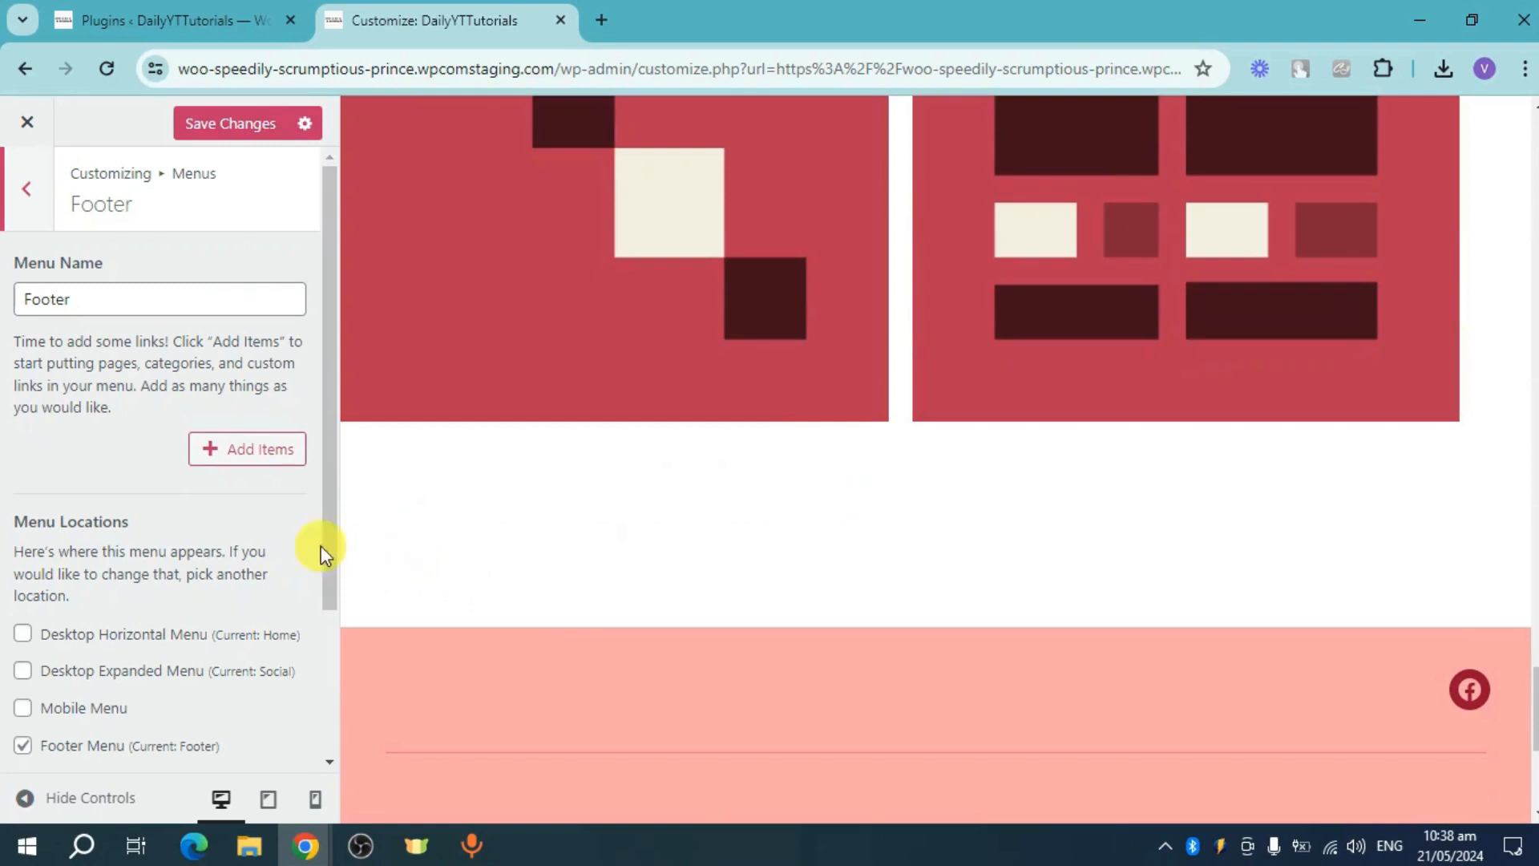
Step: Add a custom link to the Footer menu with the Facebook profile URL and the link text Facebook
left_click(248, 463)
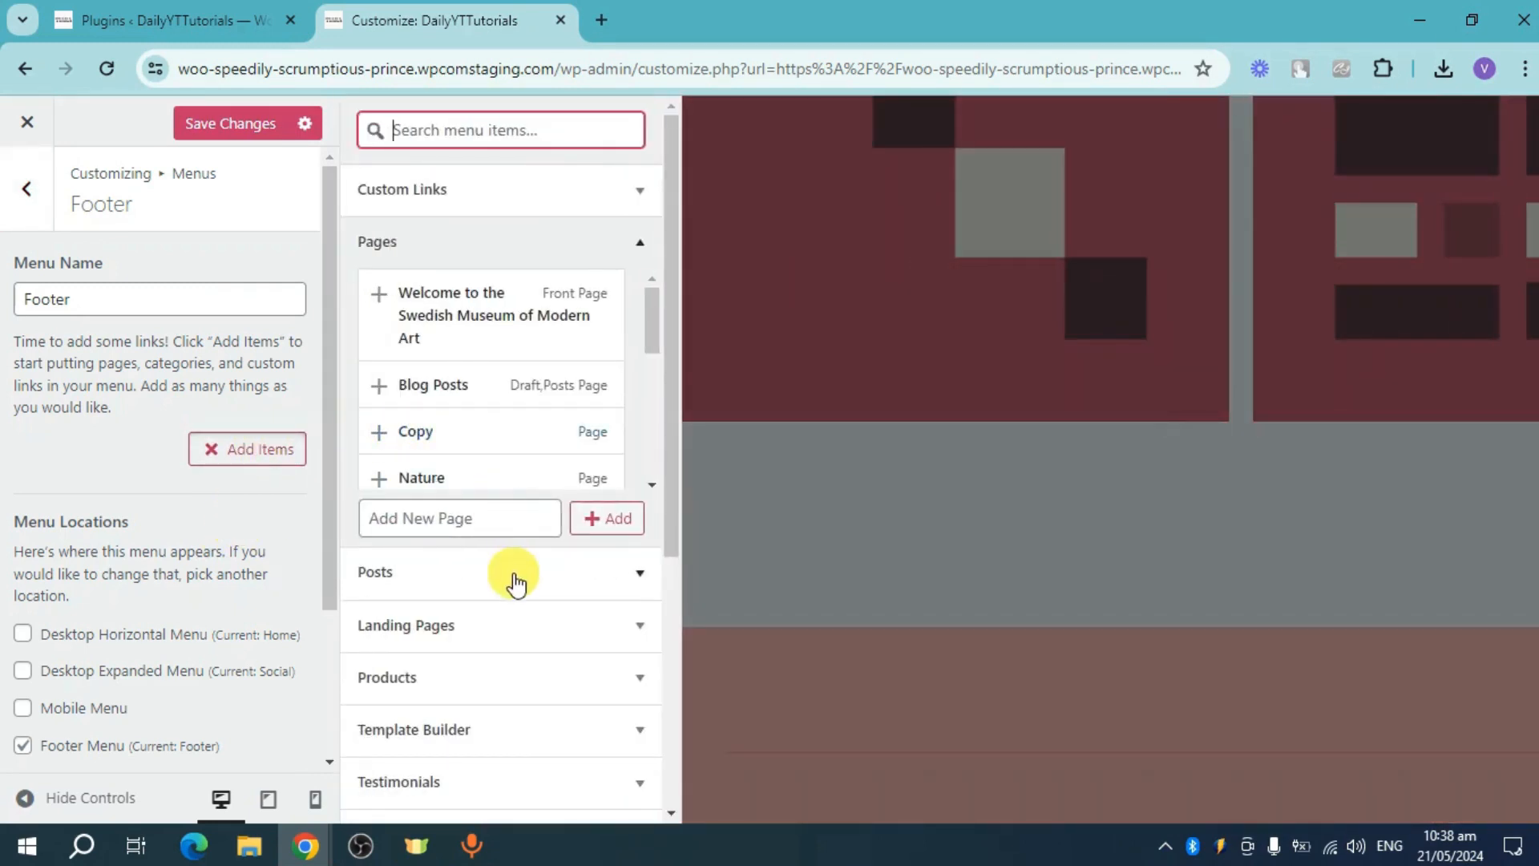
scroll(533, 573, "down", 4)
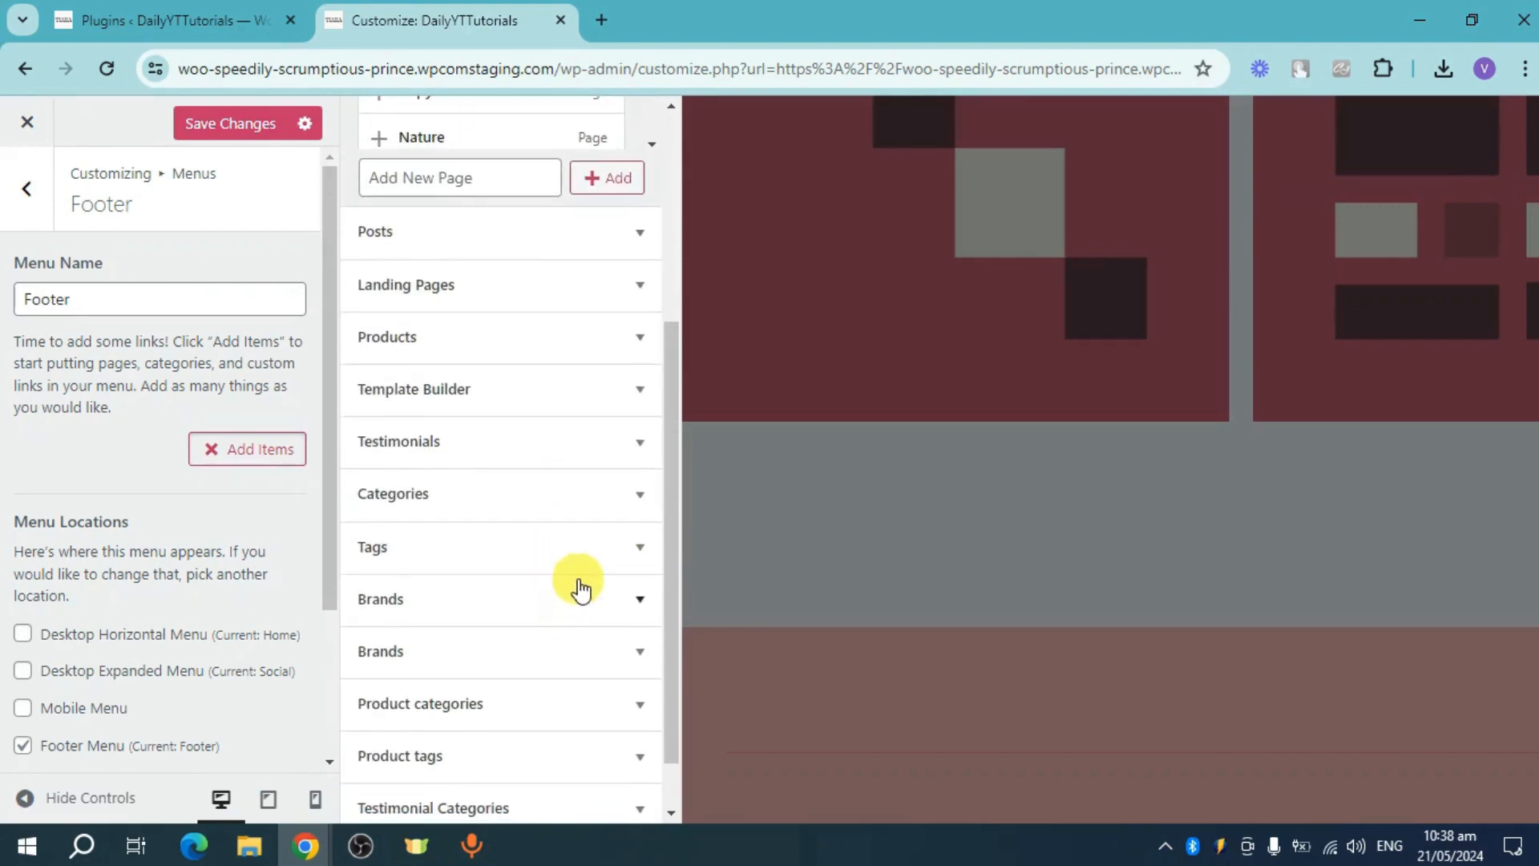
scroll(591, 545, "down", 1)
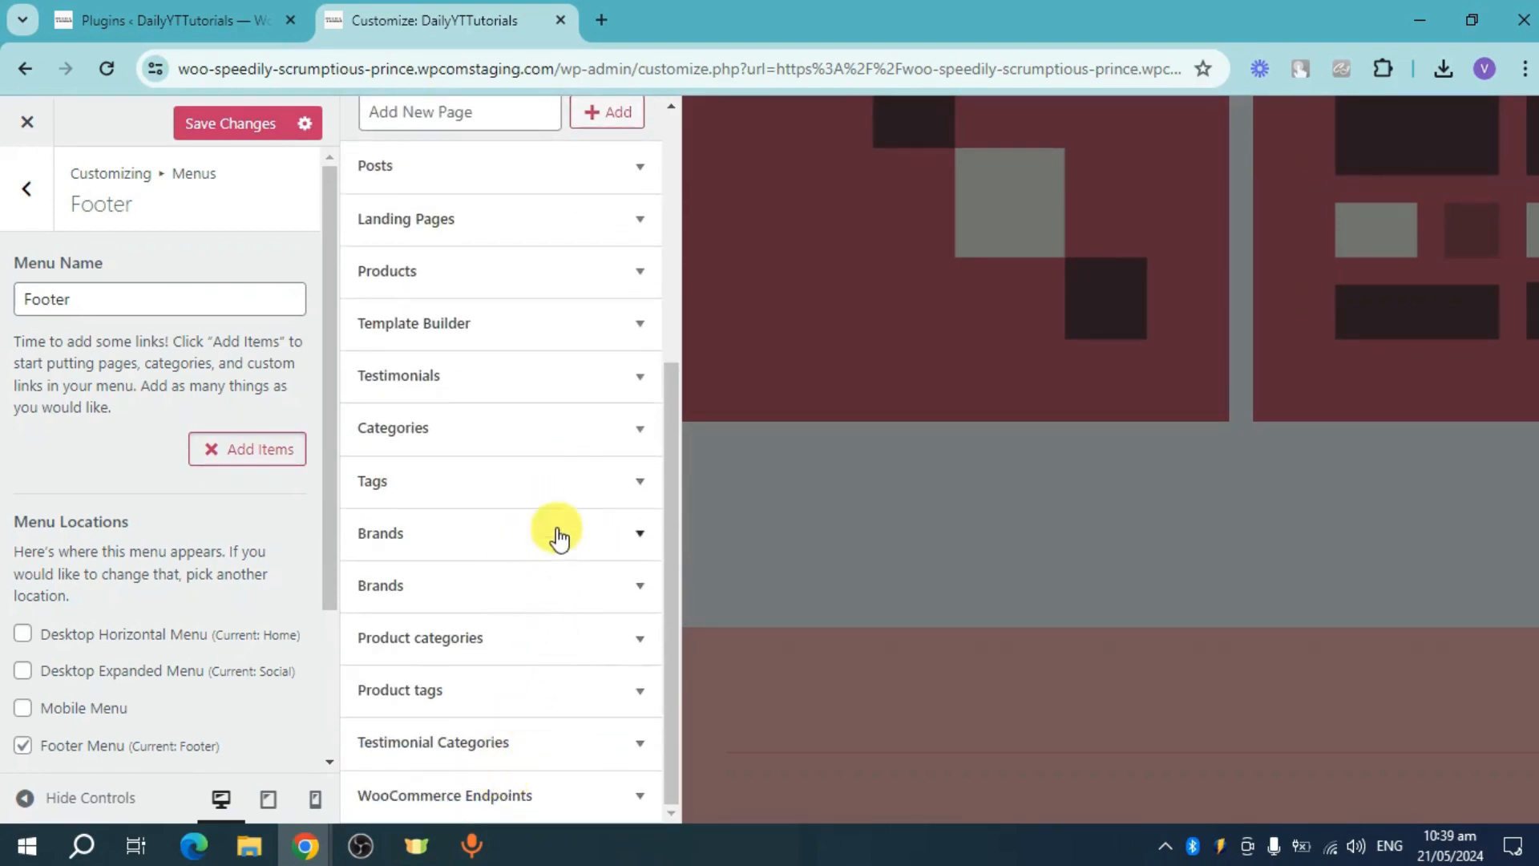
scroll(551, 427, "up", 4)
scroll(526, 449, "up", 1)
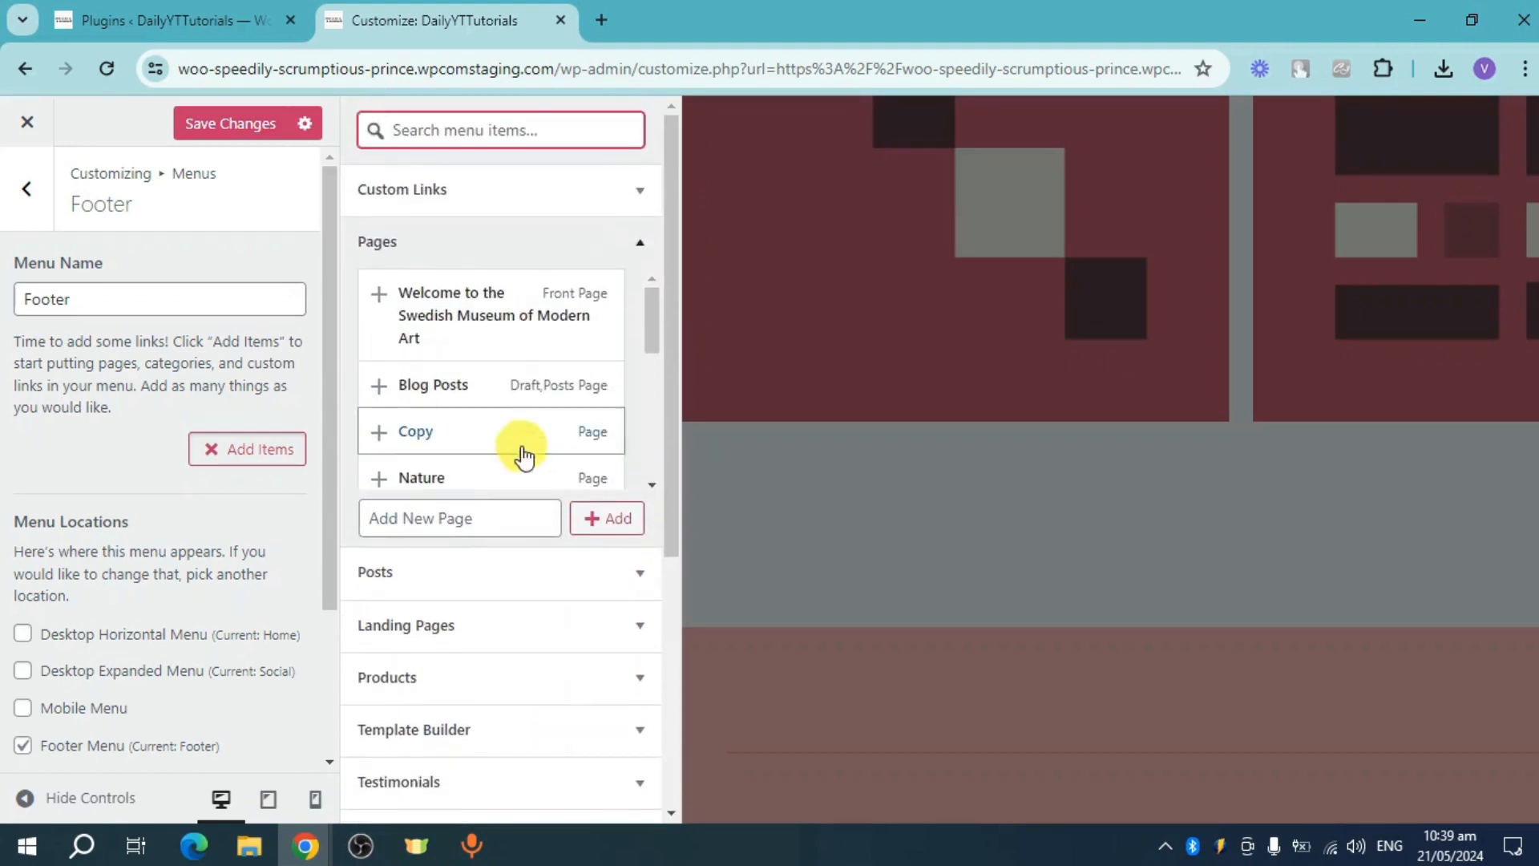
left_click(641, 192)
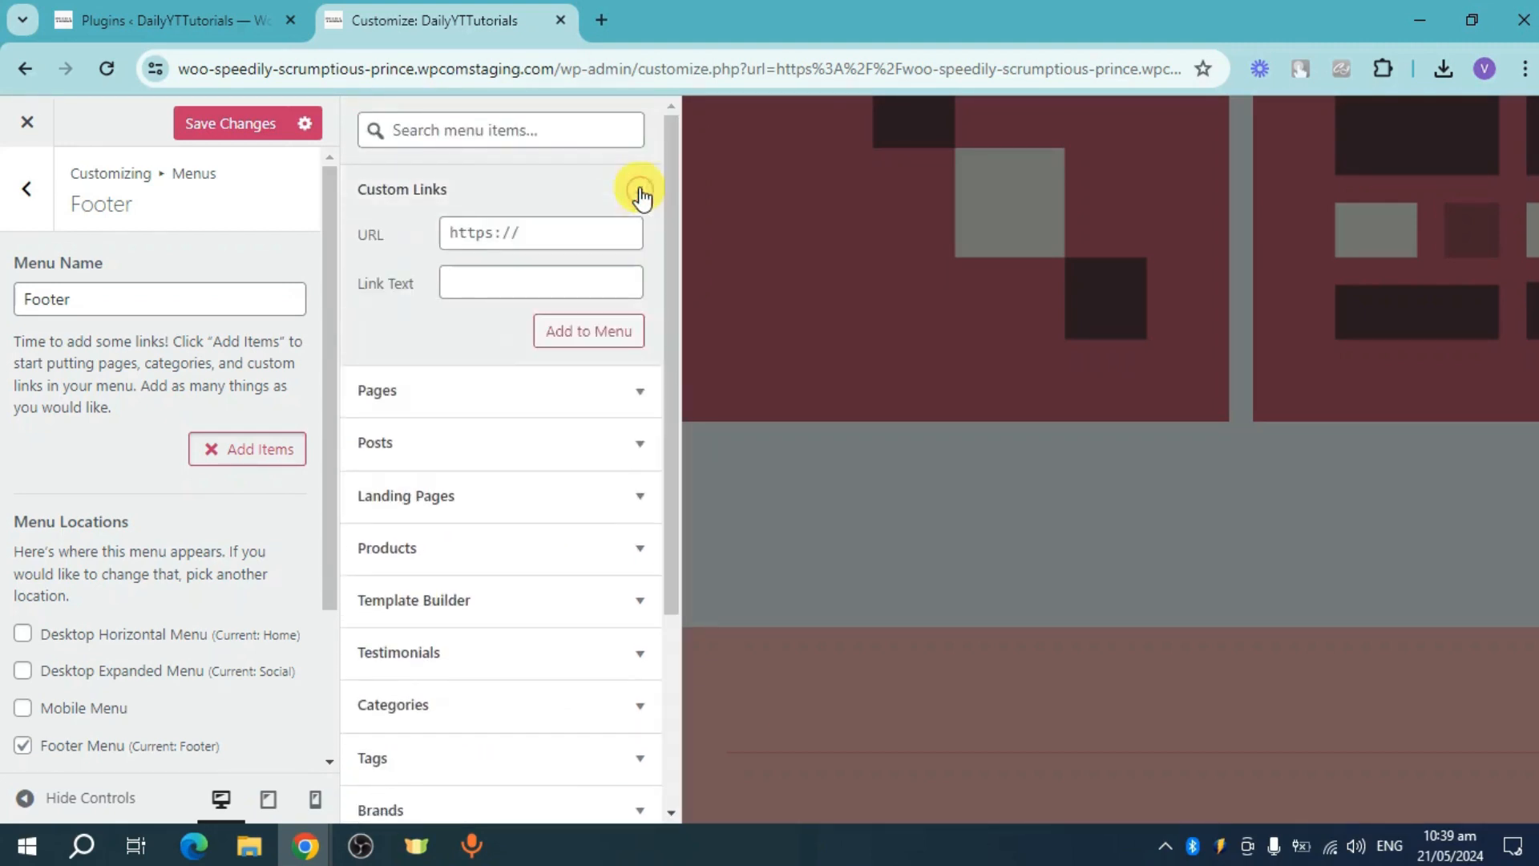
left_click(548, 234)
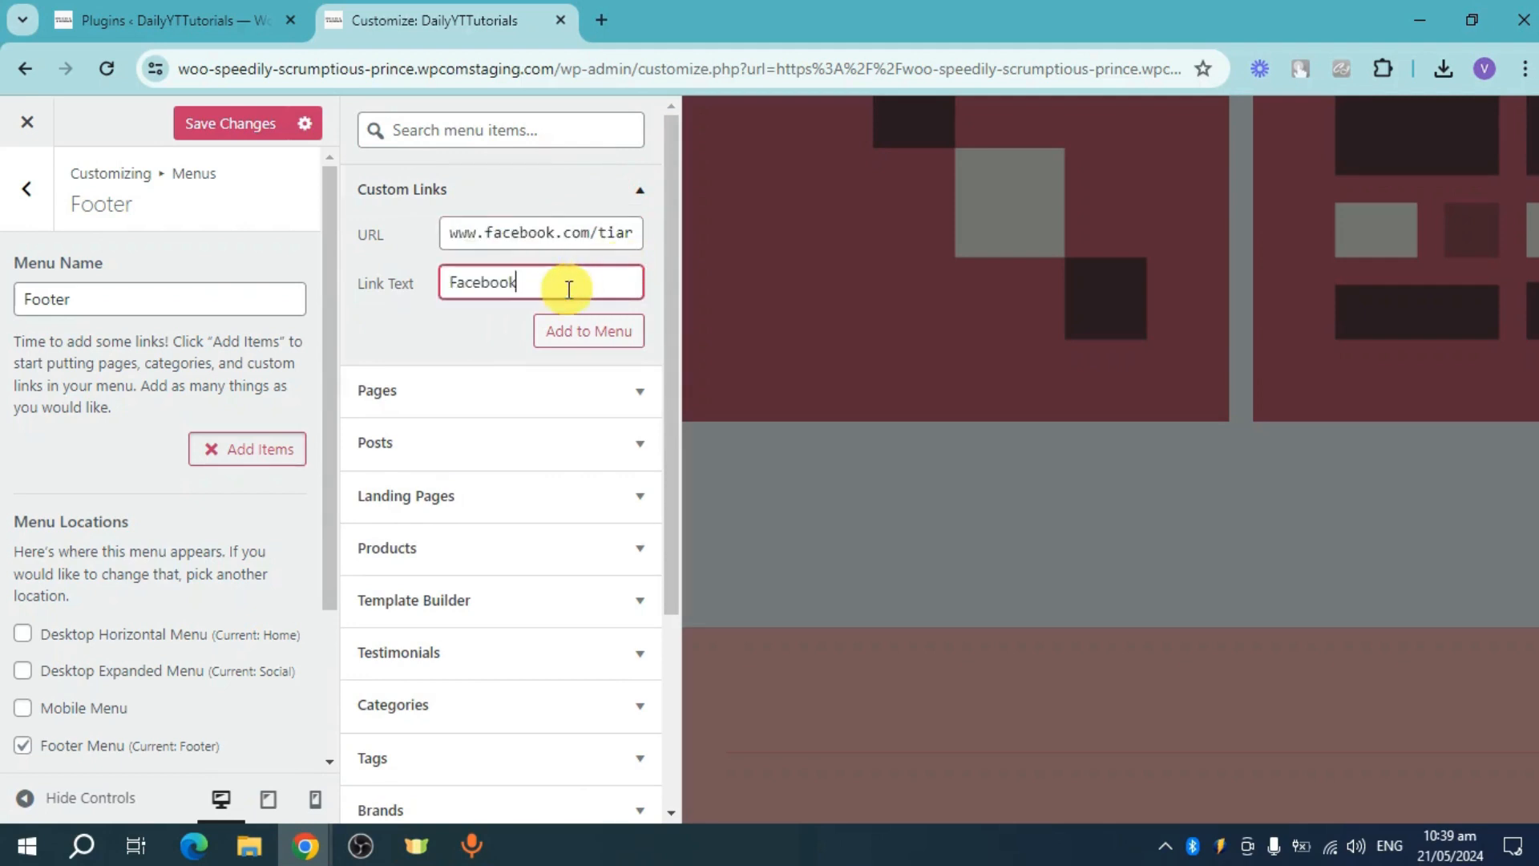
left_click(574, 340)
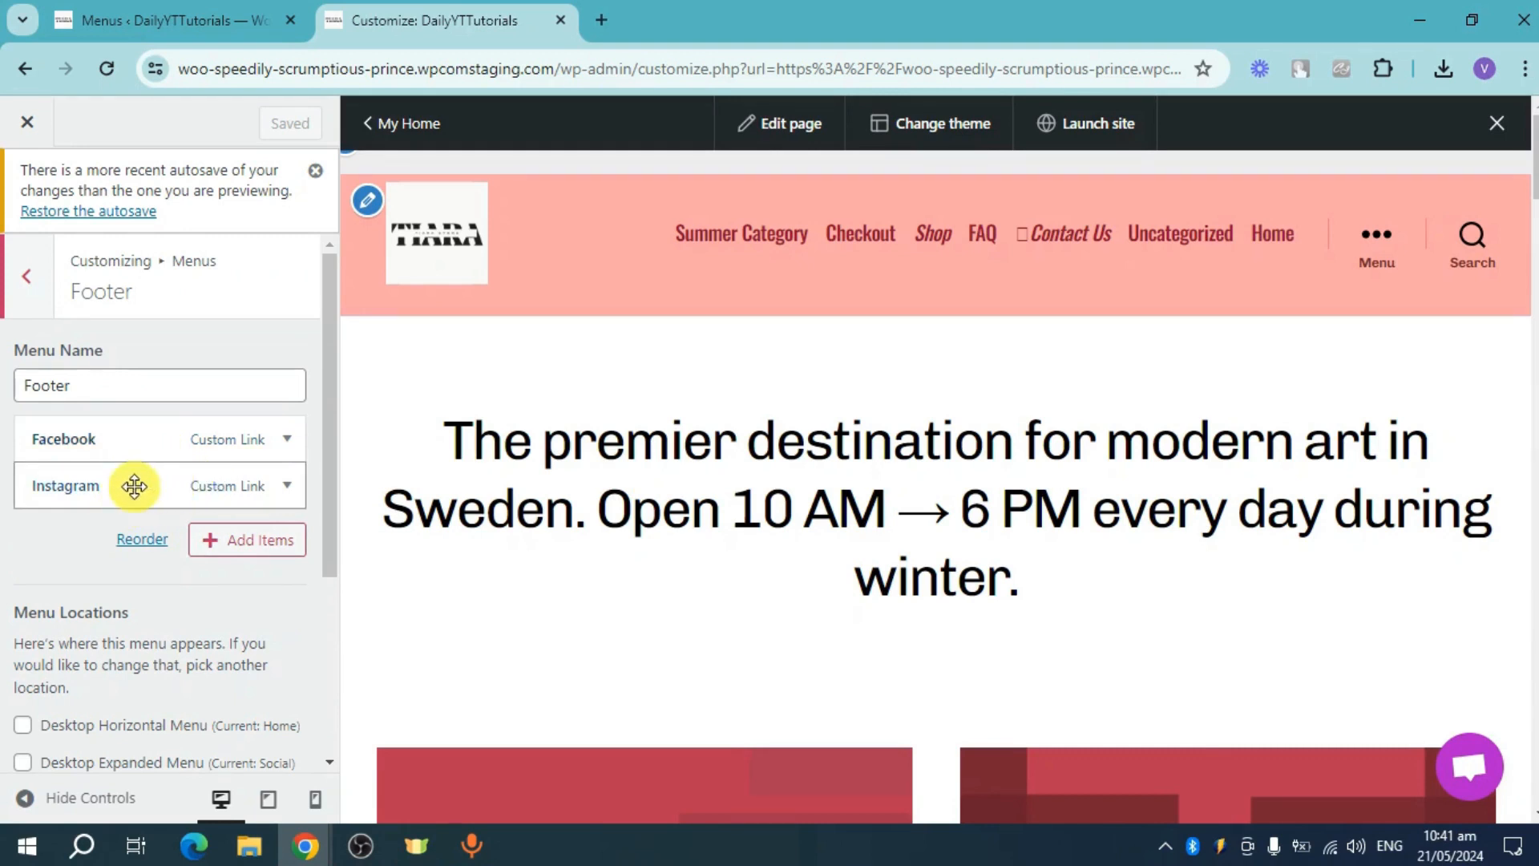
Step: Check the Instagram link's details in the customizer and review the Footer menu's items on the Menus admin page
left_click(227, 477)
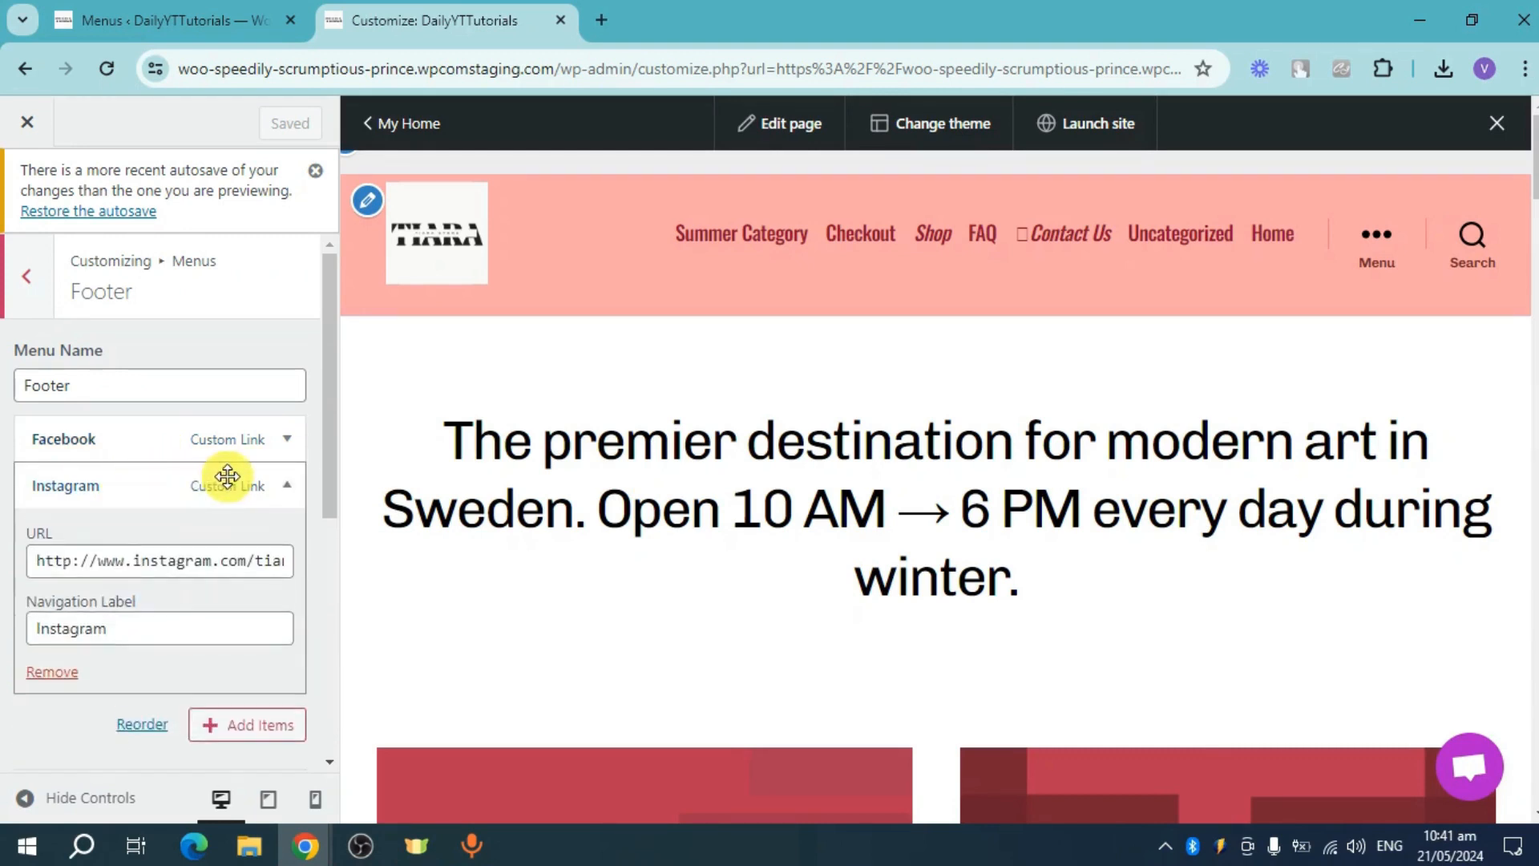
left_click(177, 501)
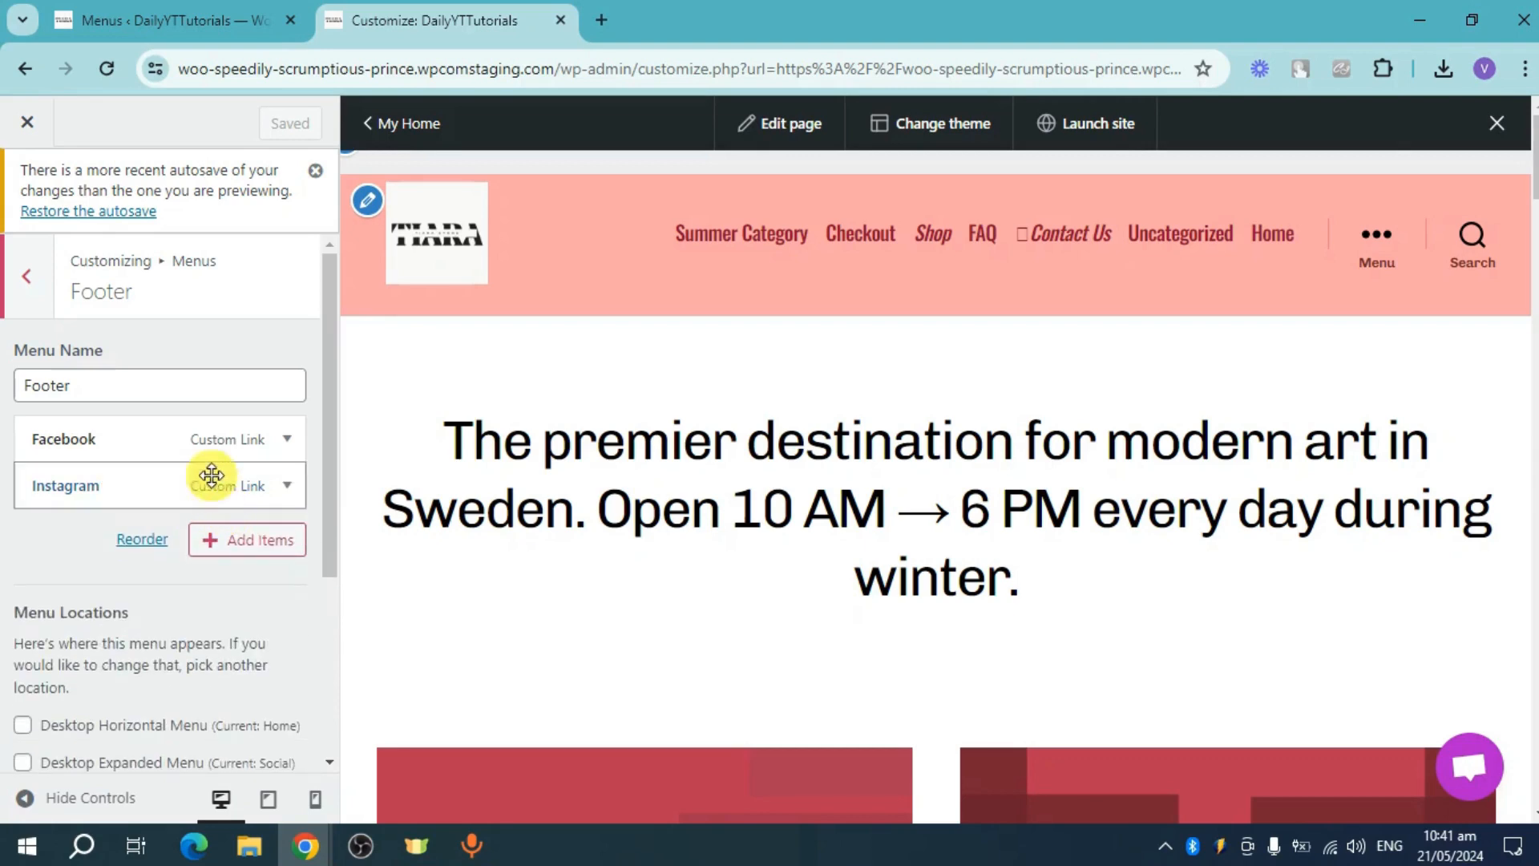
left_click(178, 16)
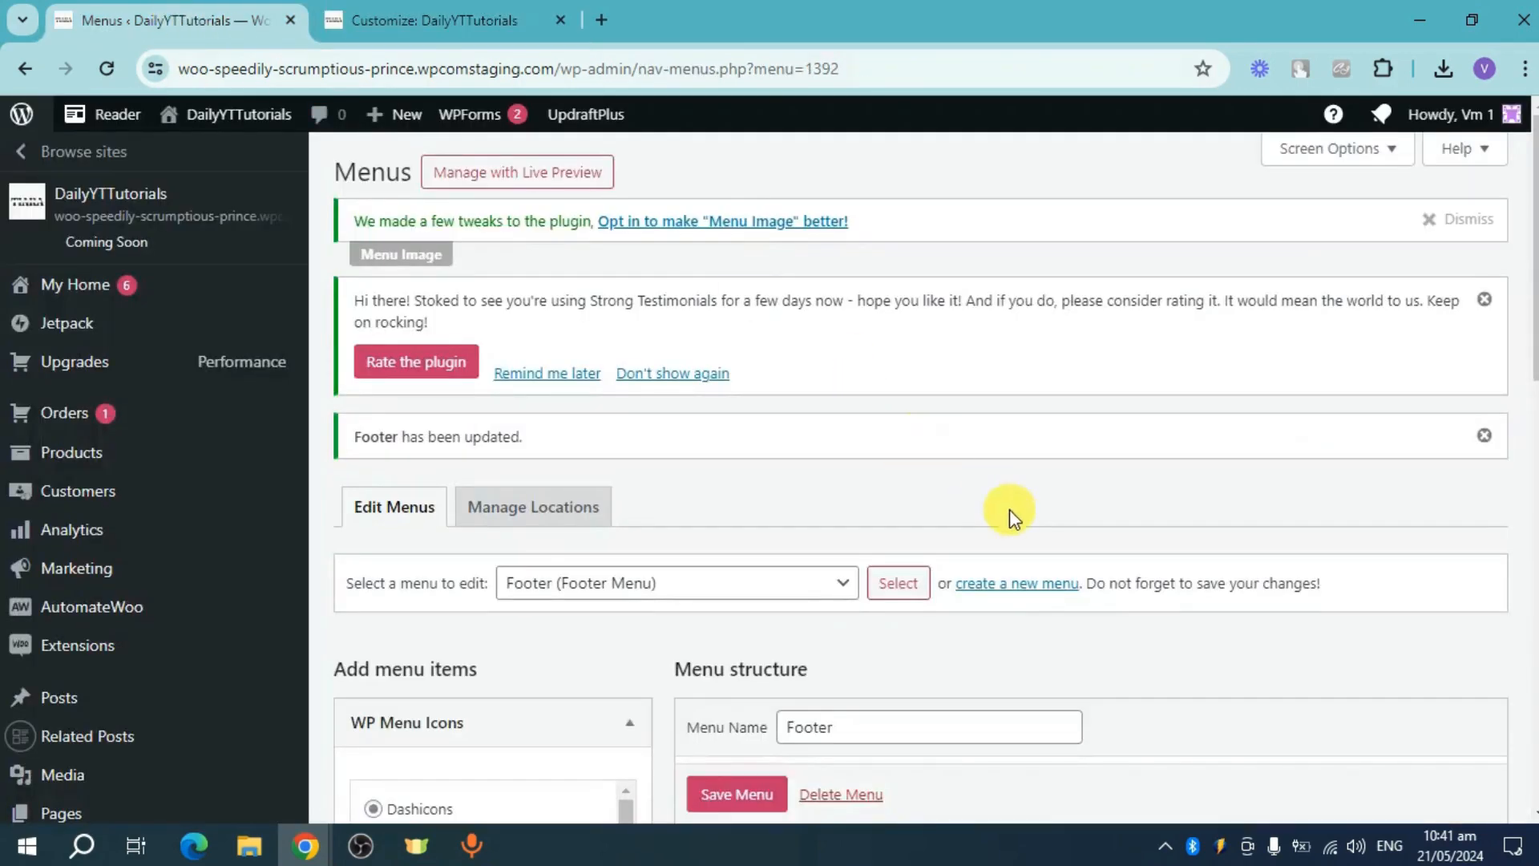
scroll(986, 501, "down", 3)
scroll(853, 449, "down", 3)
mouse_move(853, 469)
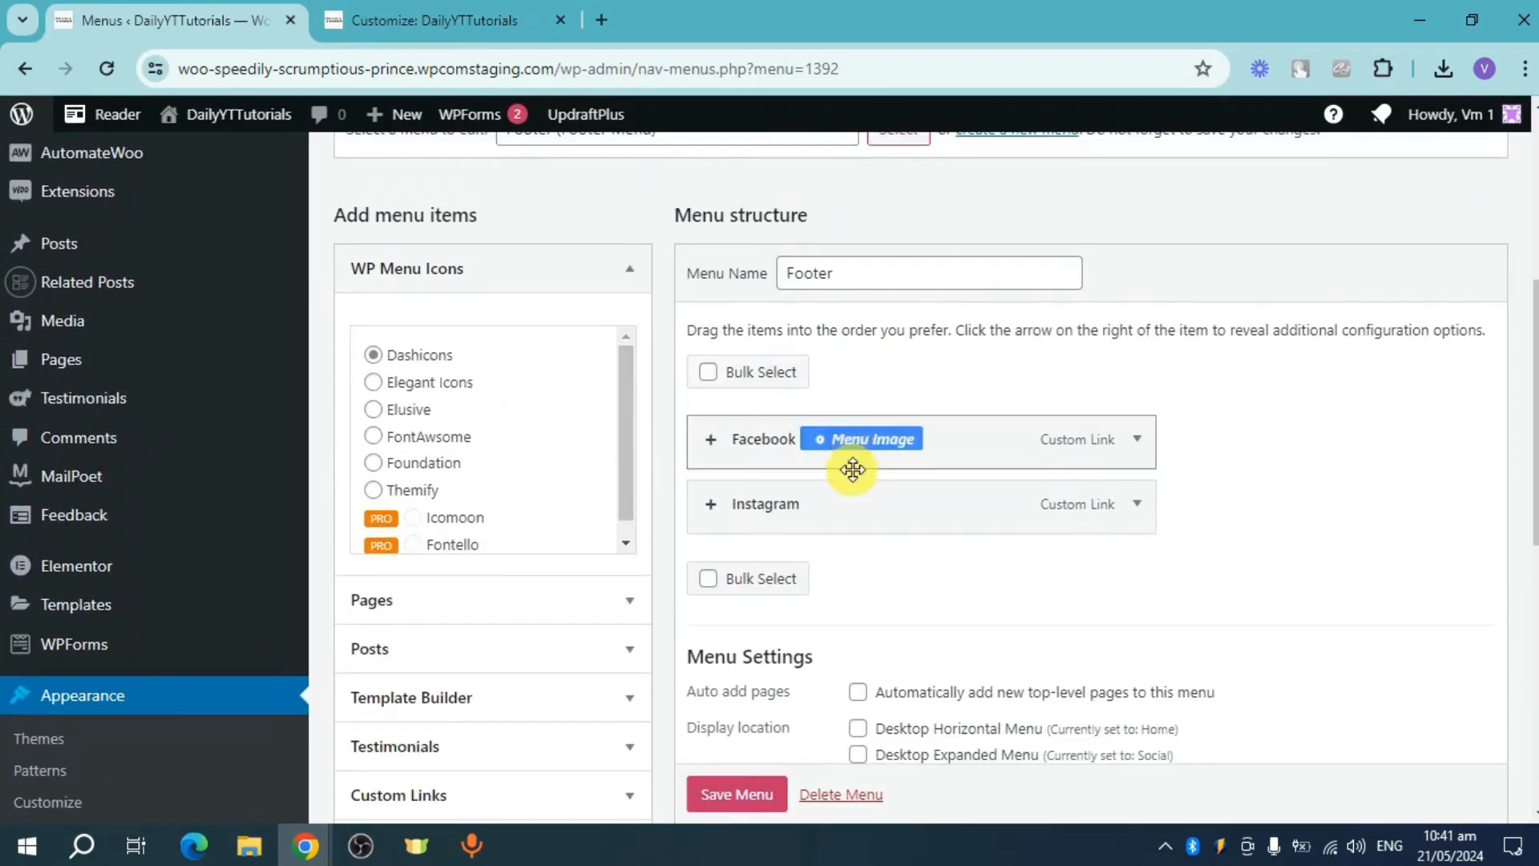
mouse_move(747, 505)
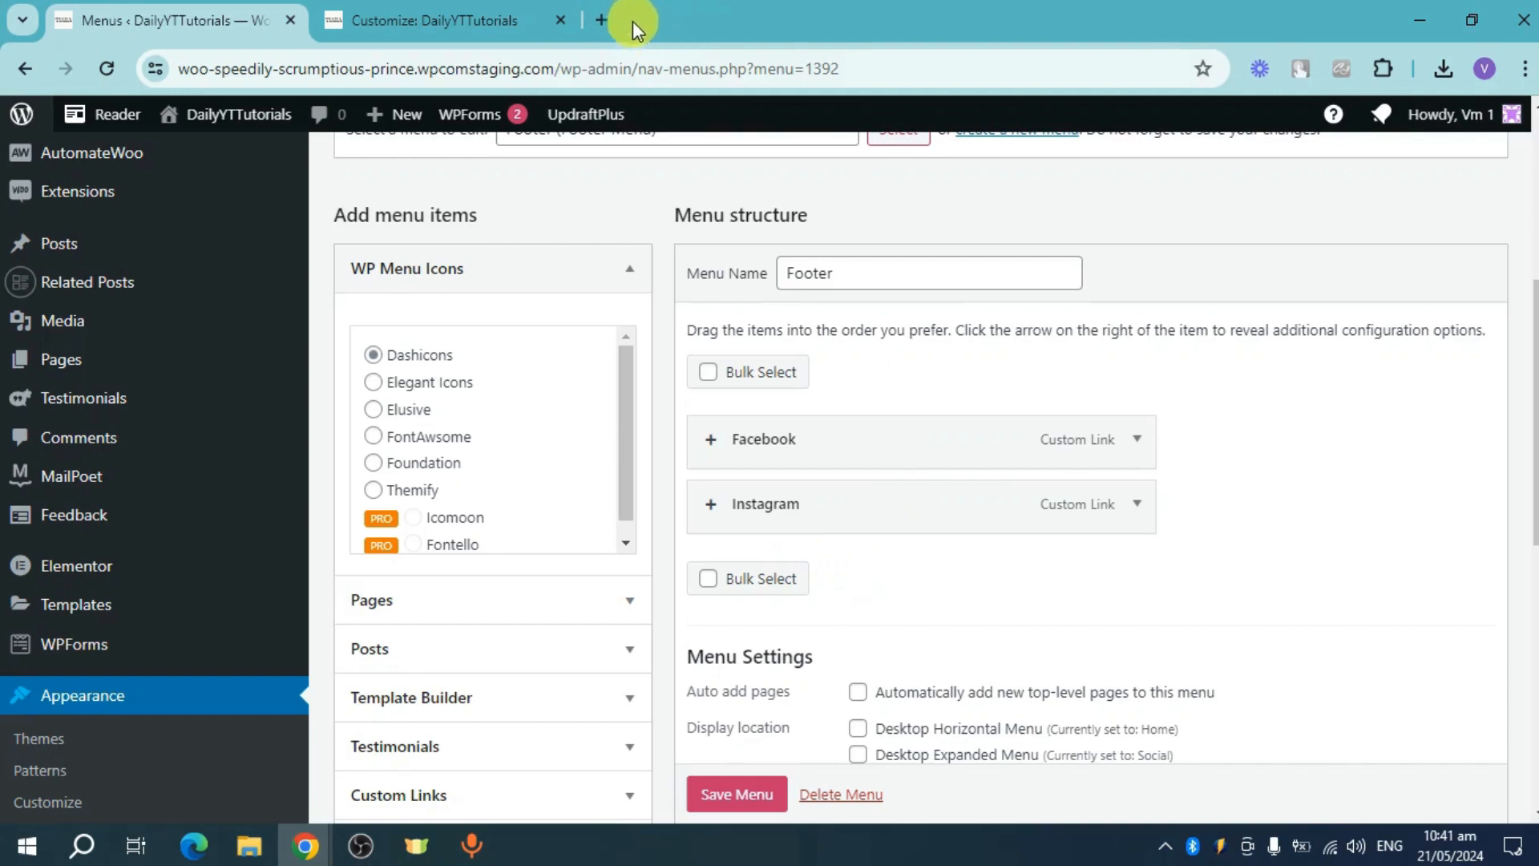
Step: Search Google Images for "instagram pink icon" in a new browser tab
left_click(608, 16)
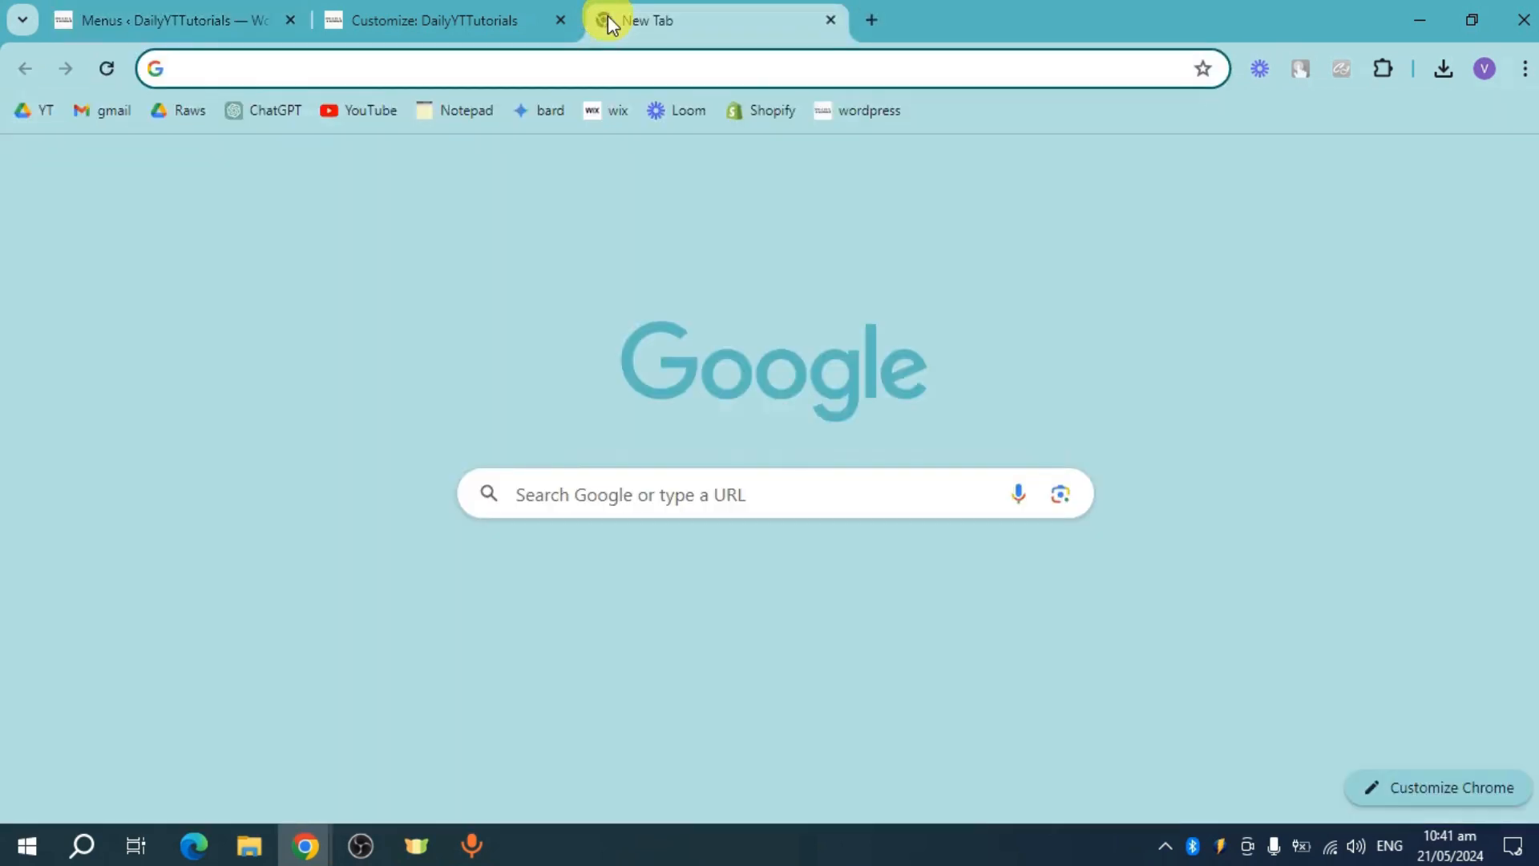
type("instagram i")
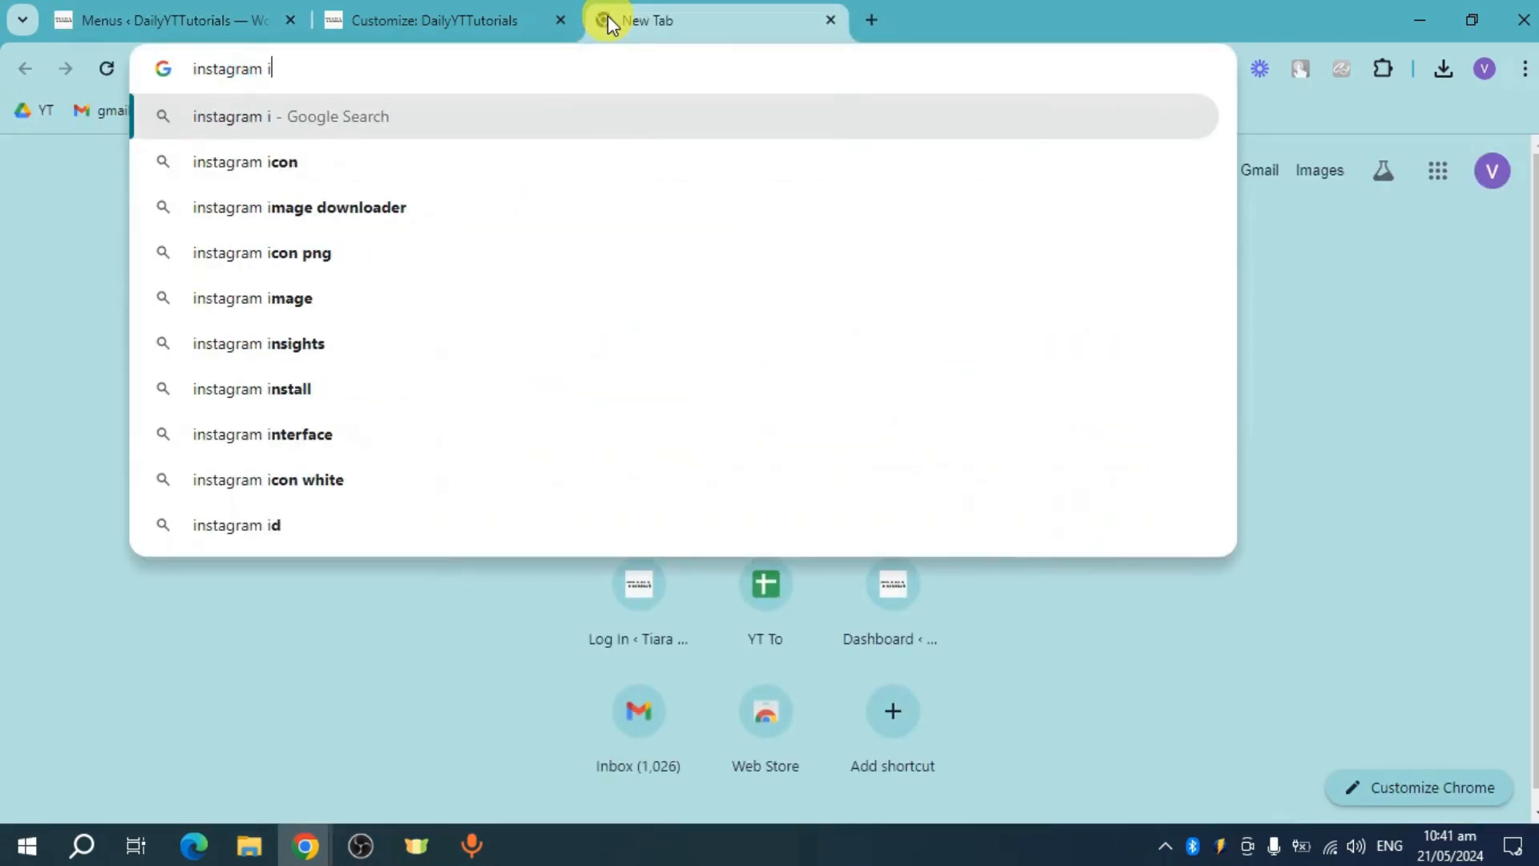
type("nk icon")
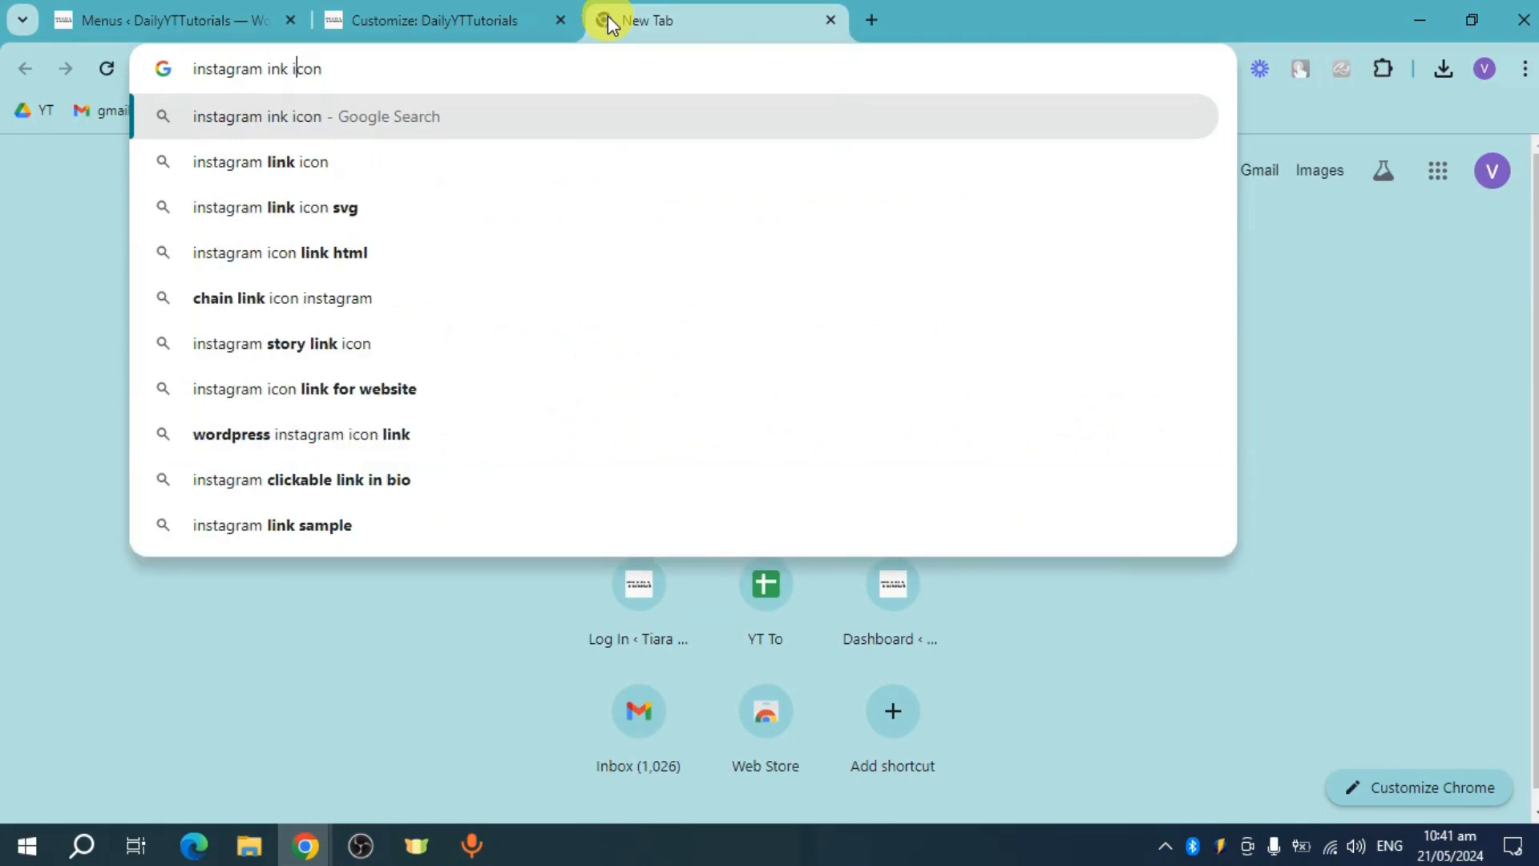
type("p")
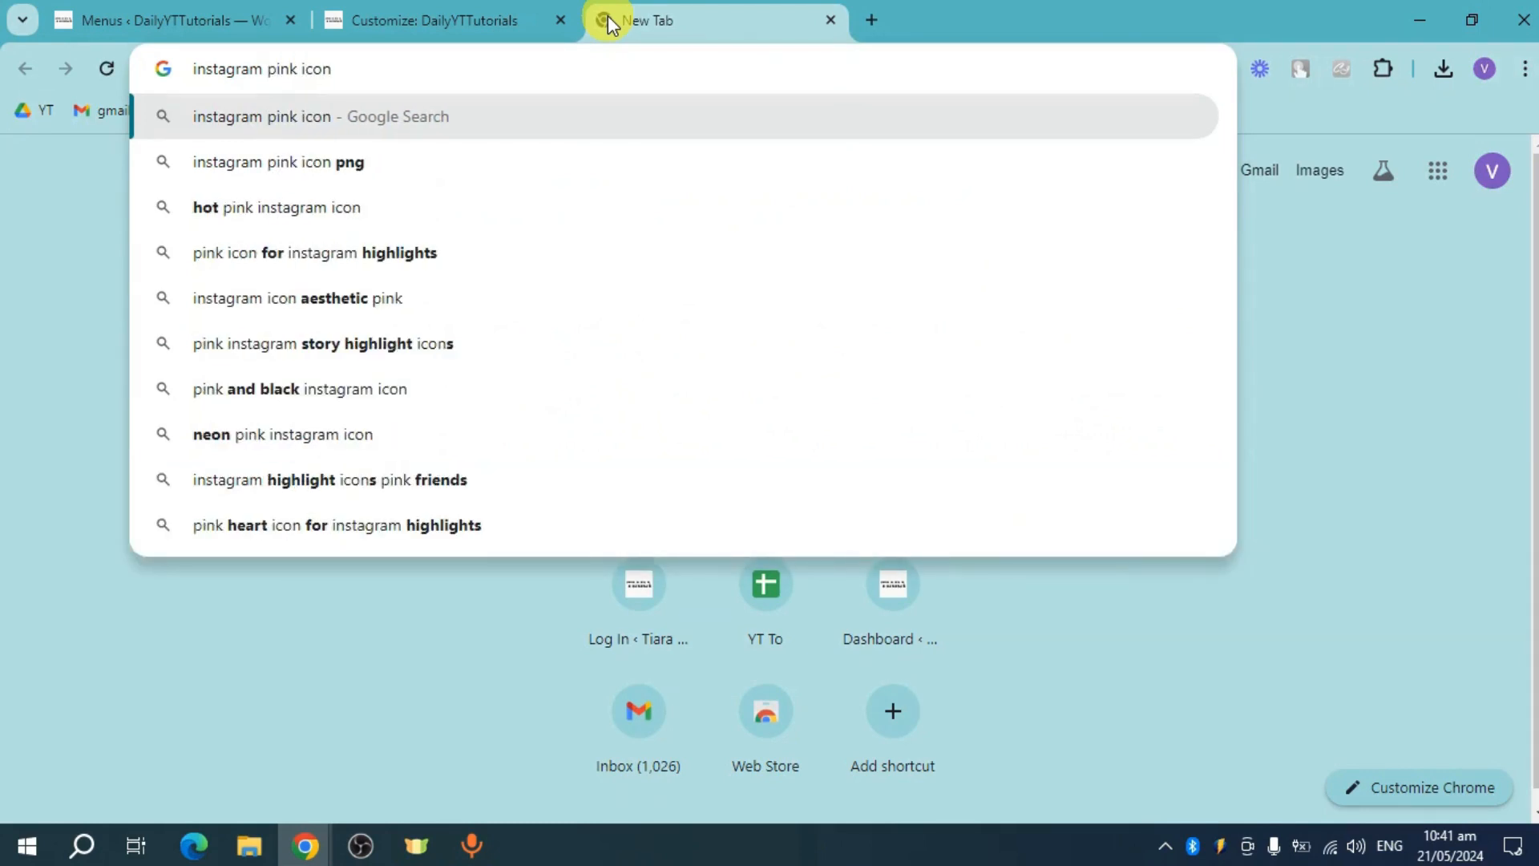
key("Return")
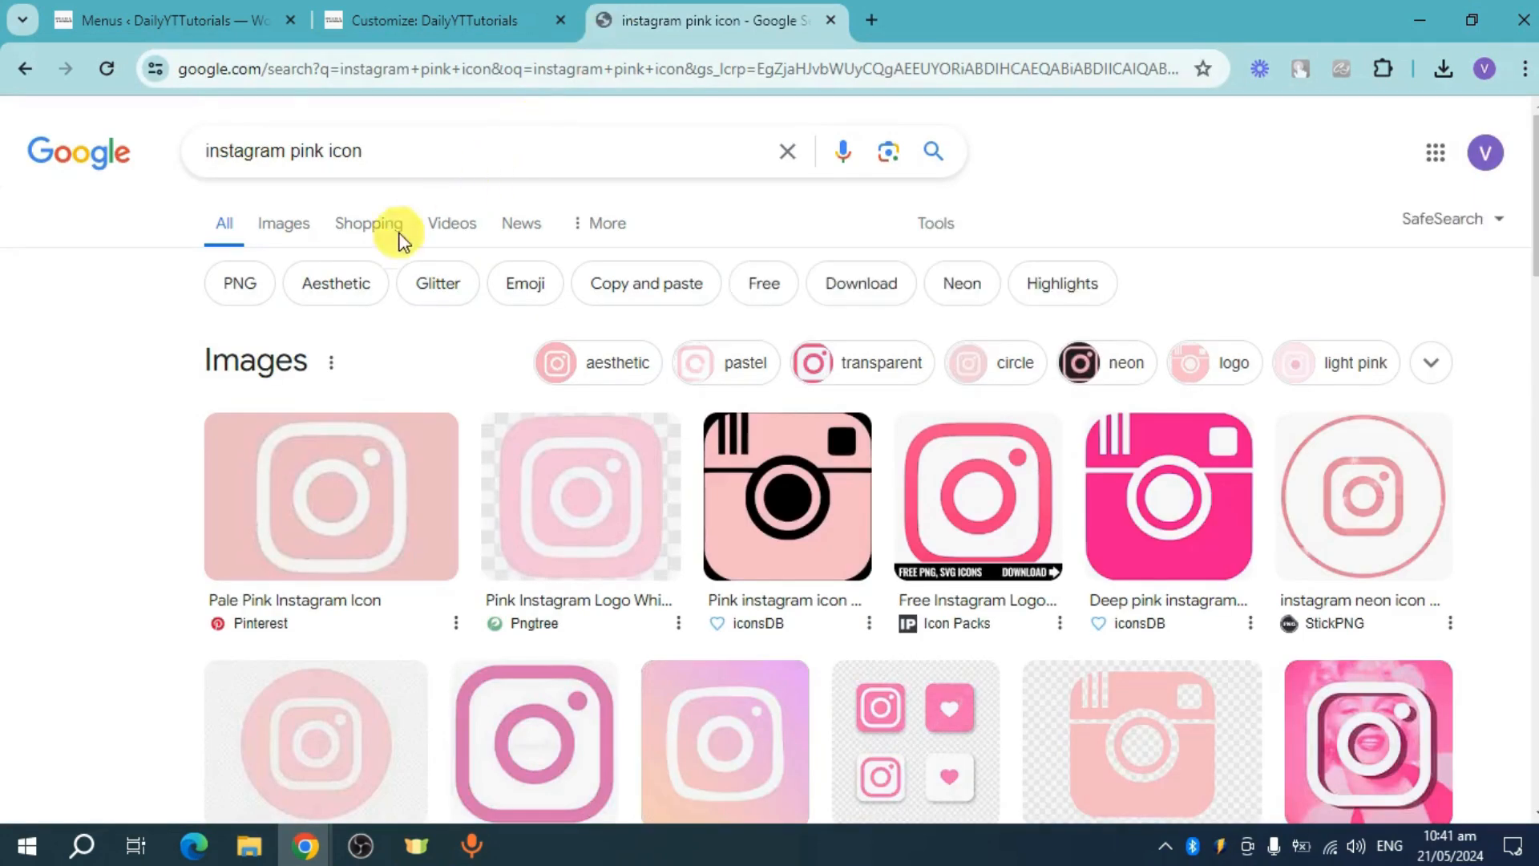
left_click(289, 227)
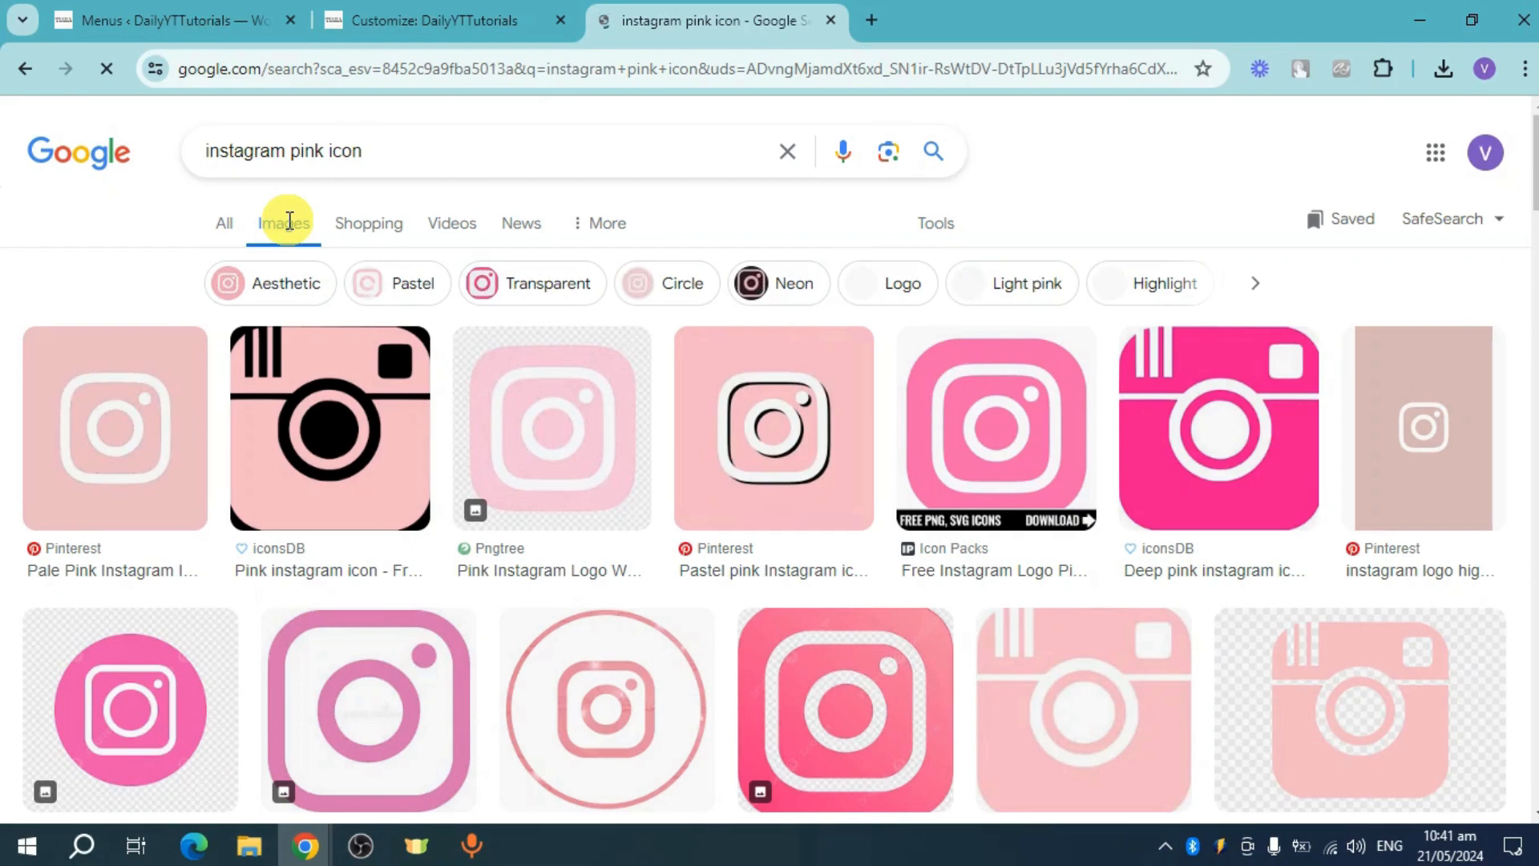
Step: Save the Pale Pink Instagram Icon image from Pinterest as a JPEG in the Pictures folder
left_click(131, 473)
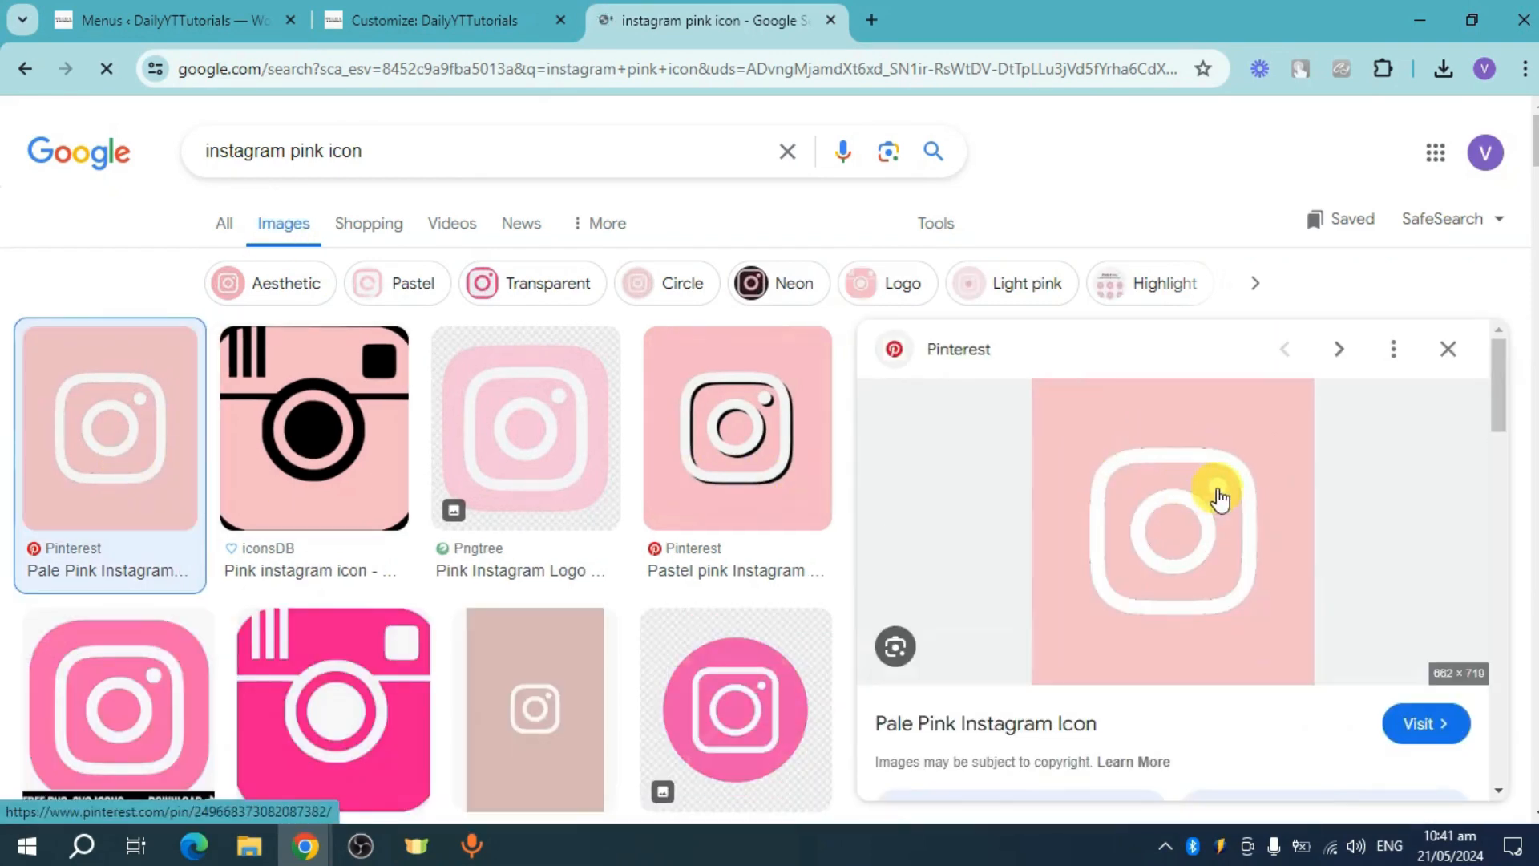
right_click(1205, 520)
left_click(1011, 374)
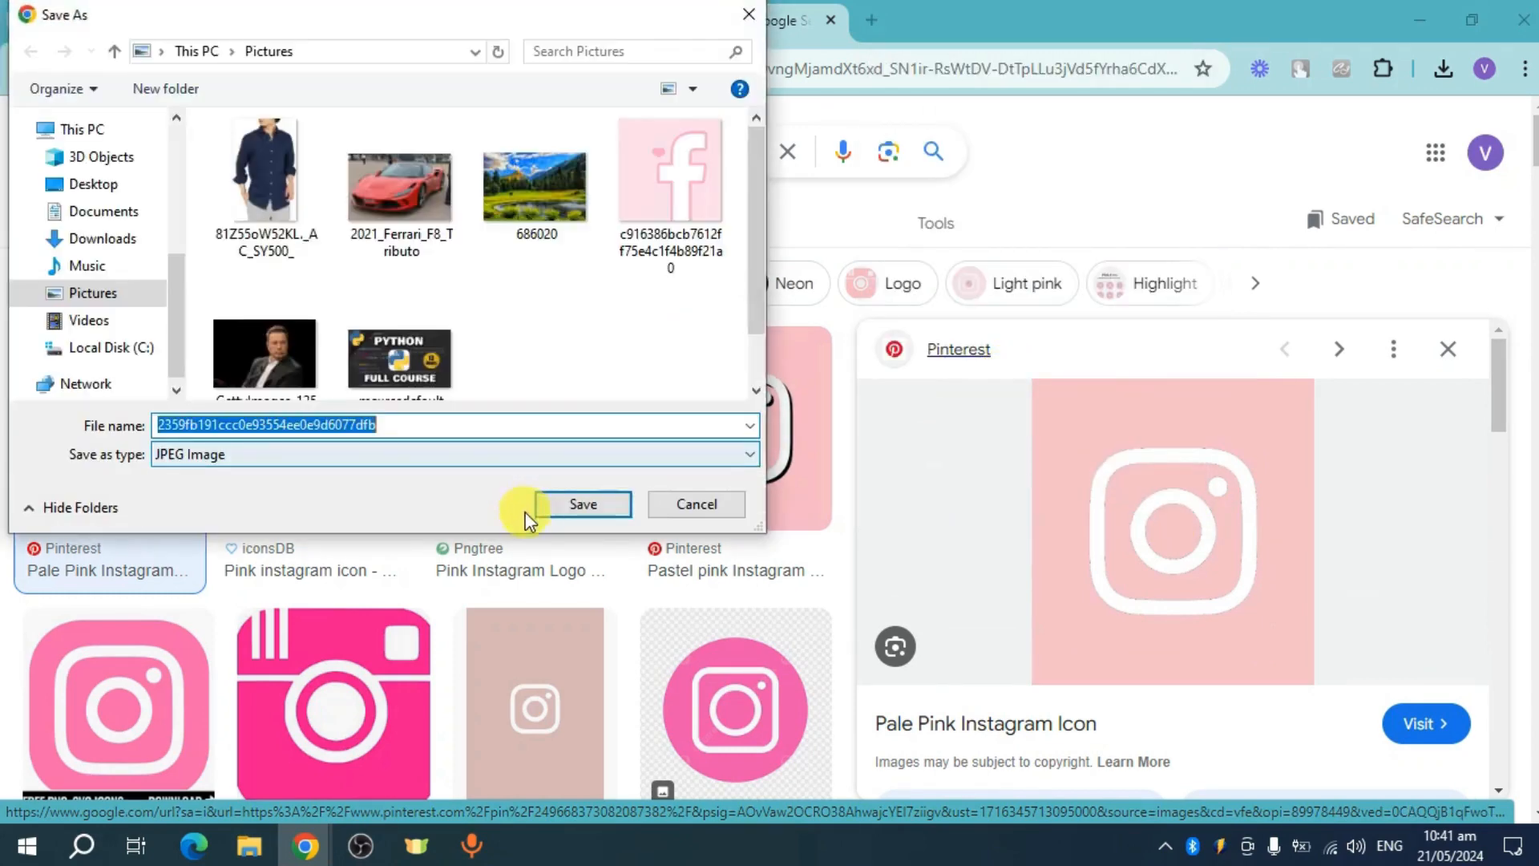
left_click(584, 503)
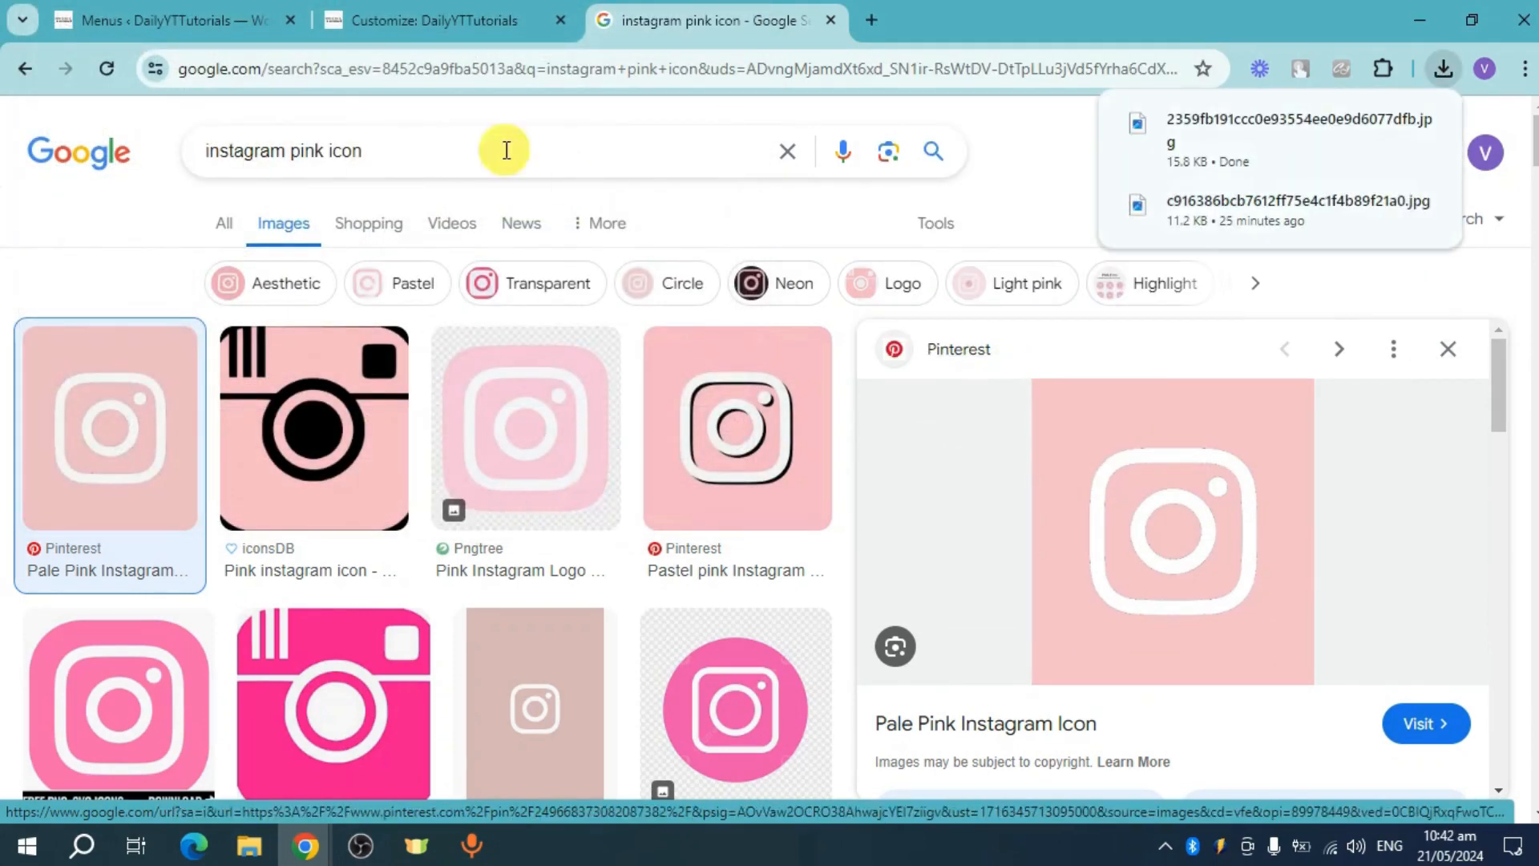
Step: Open the image and icon settings of the Footer menu's Instagram item on the Menus admin page
left_click(409, 9)
left_click(209, 17)
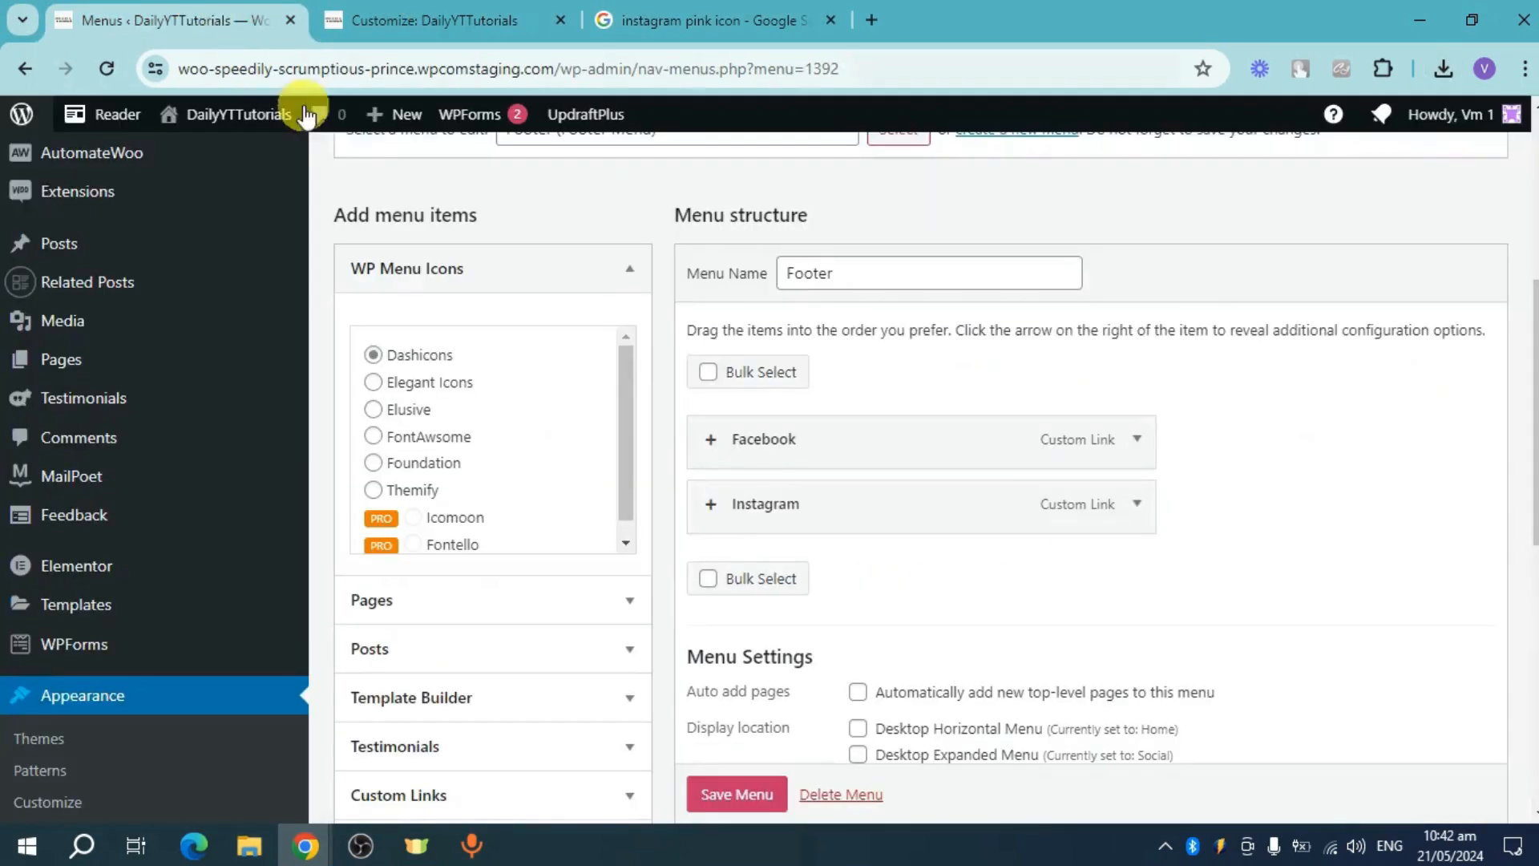
left_click(747, 502)
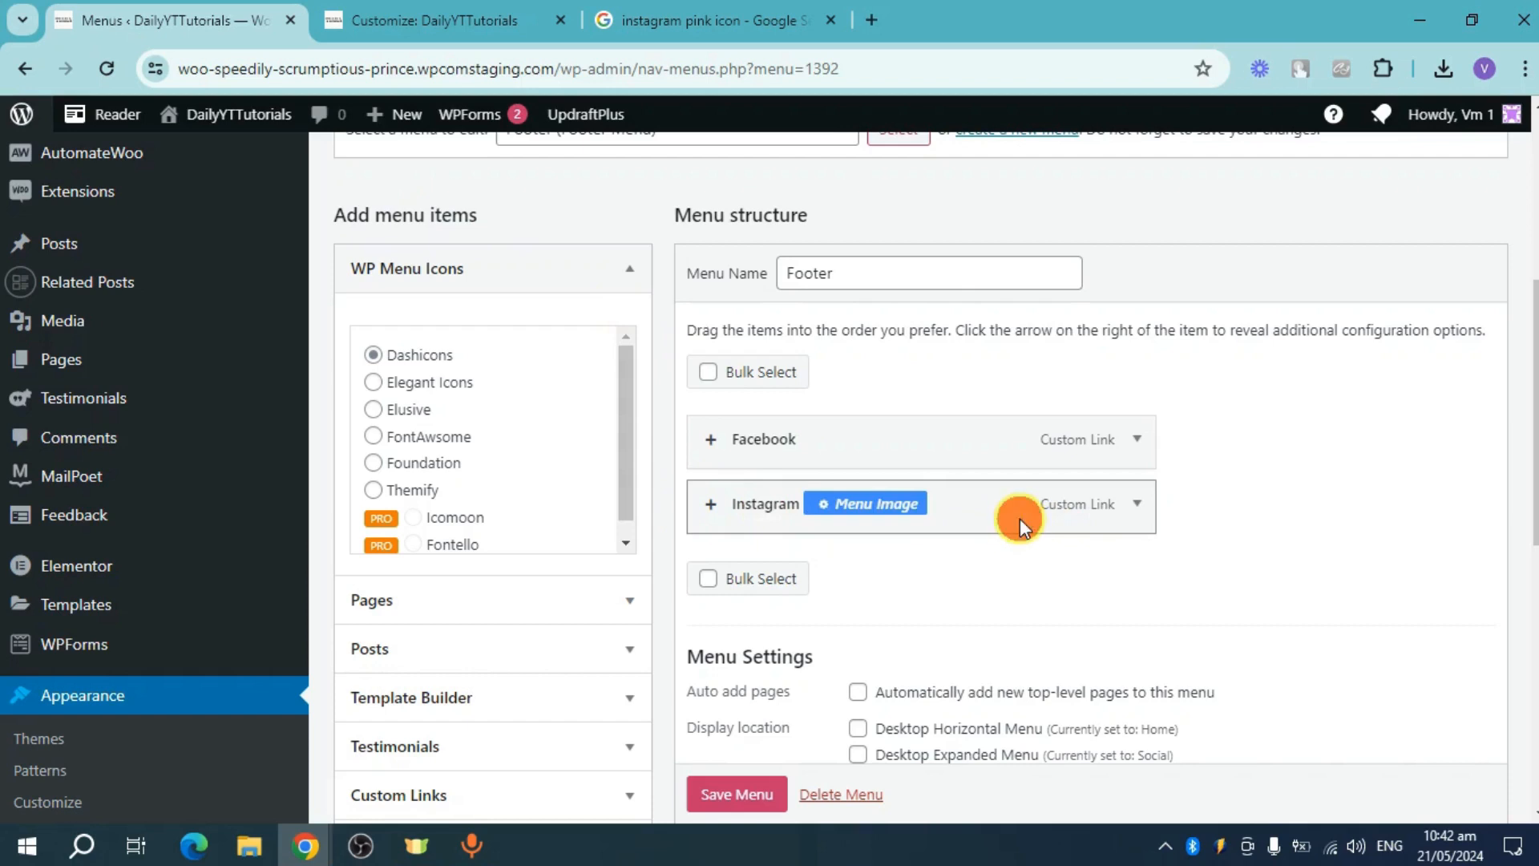
left_click(1137, 504)
scroll(1036, 556, "down", 1)
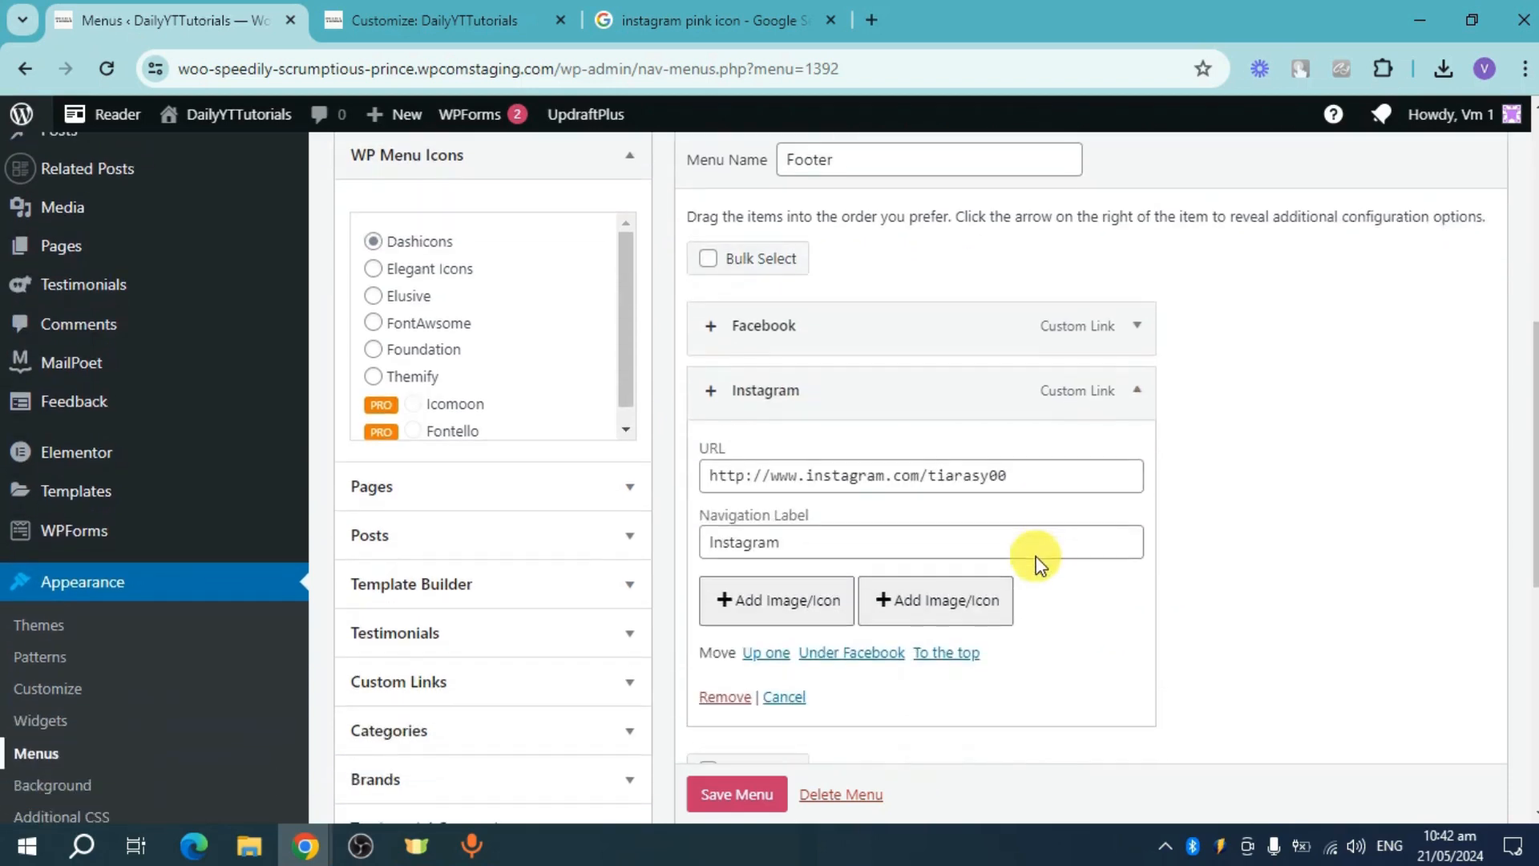
left_click(996, 612)
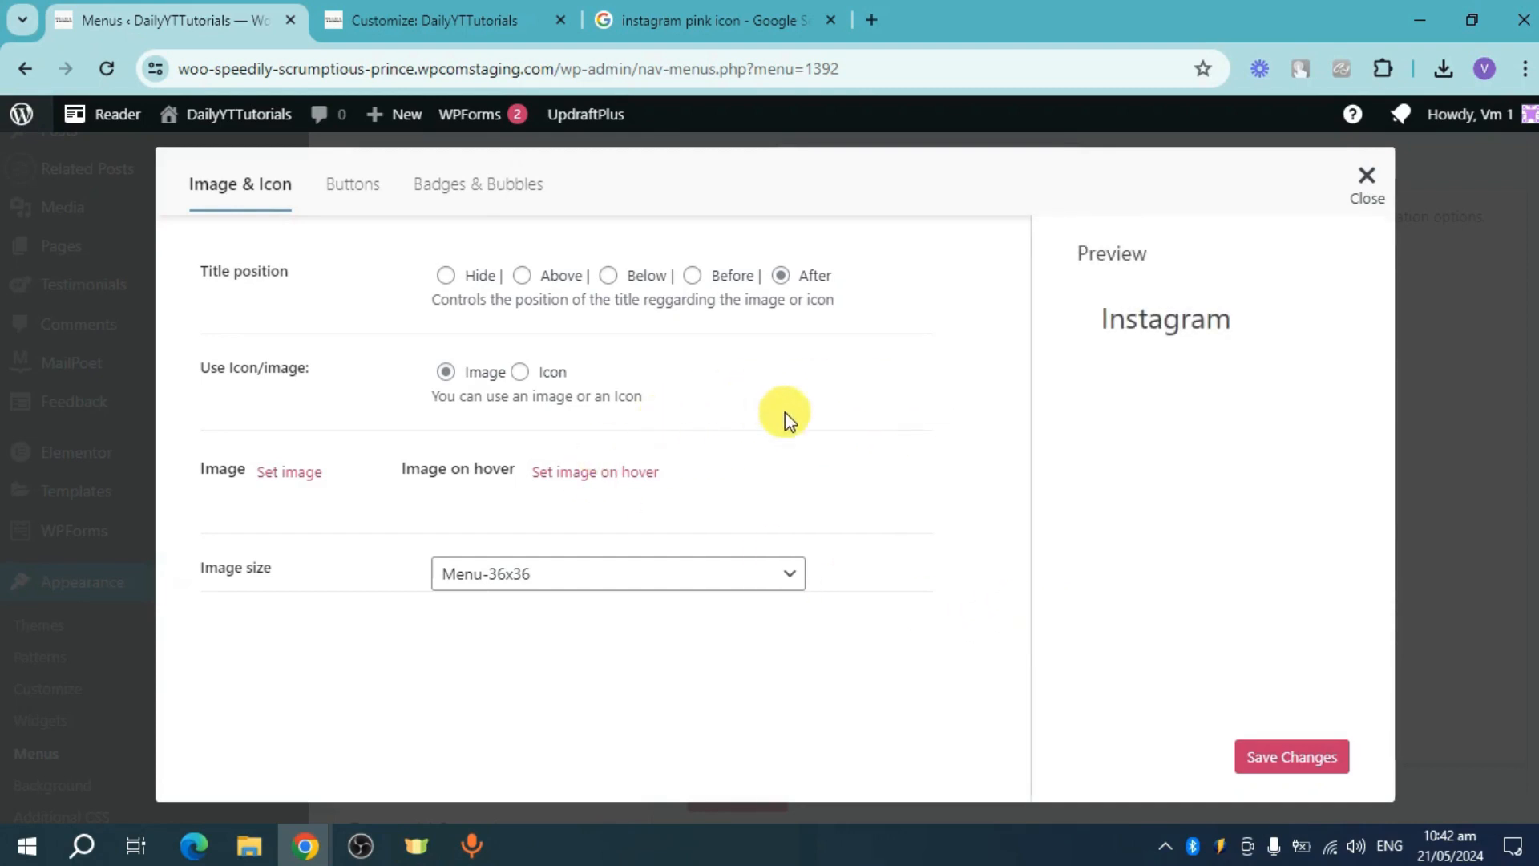
Step: Upload 2359fb191ccc0e93554ee0e9d6077dfb.jpg from the Pictures folder and save it as the Instagram item's menu image
left_click(295, 473)
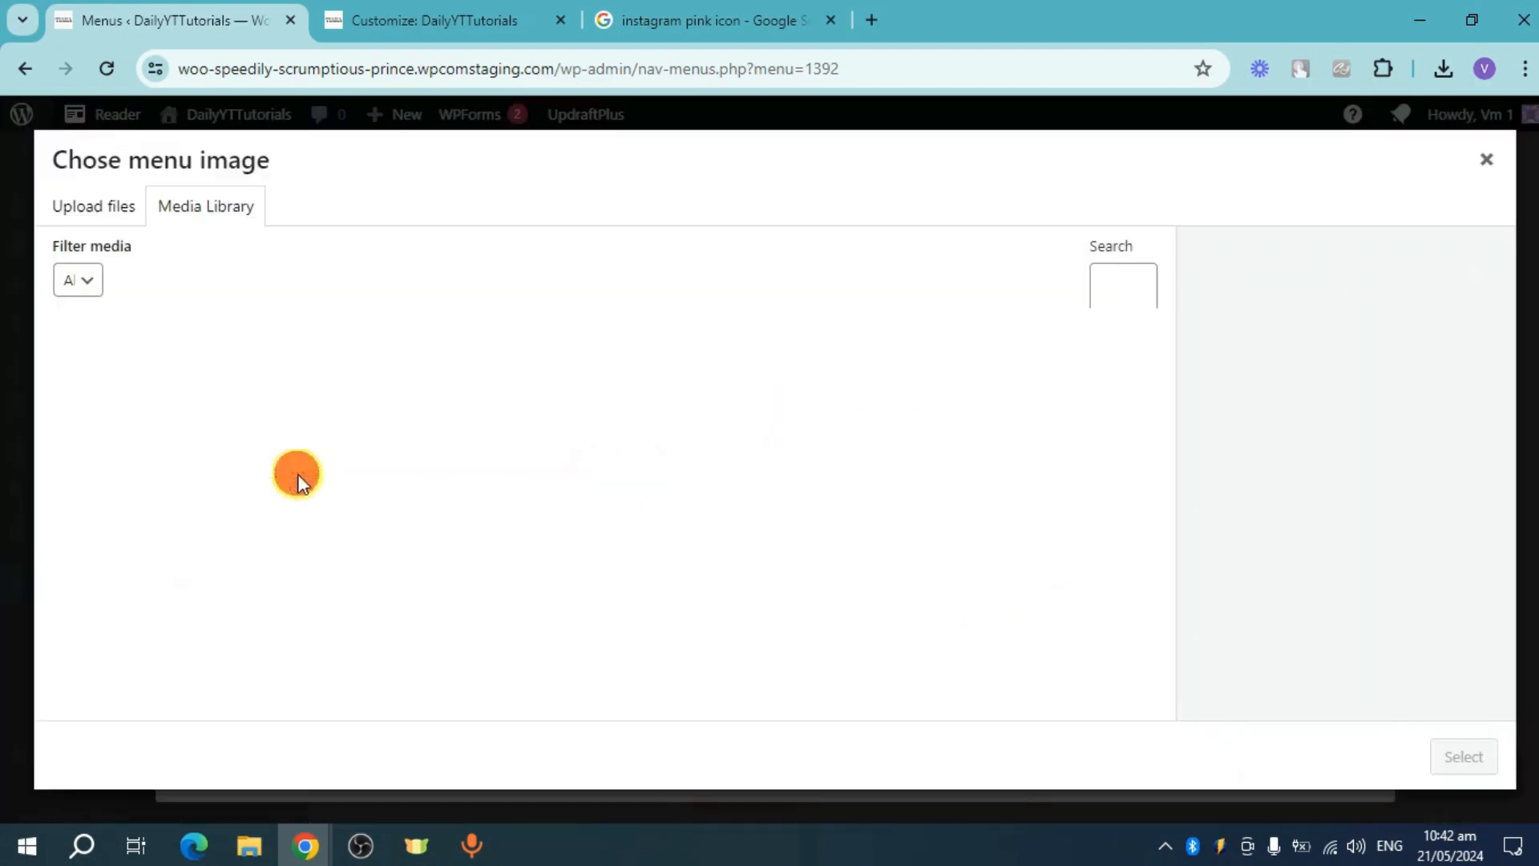
left_click(100, 206)
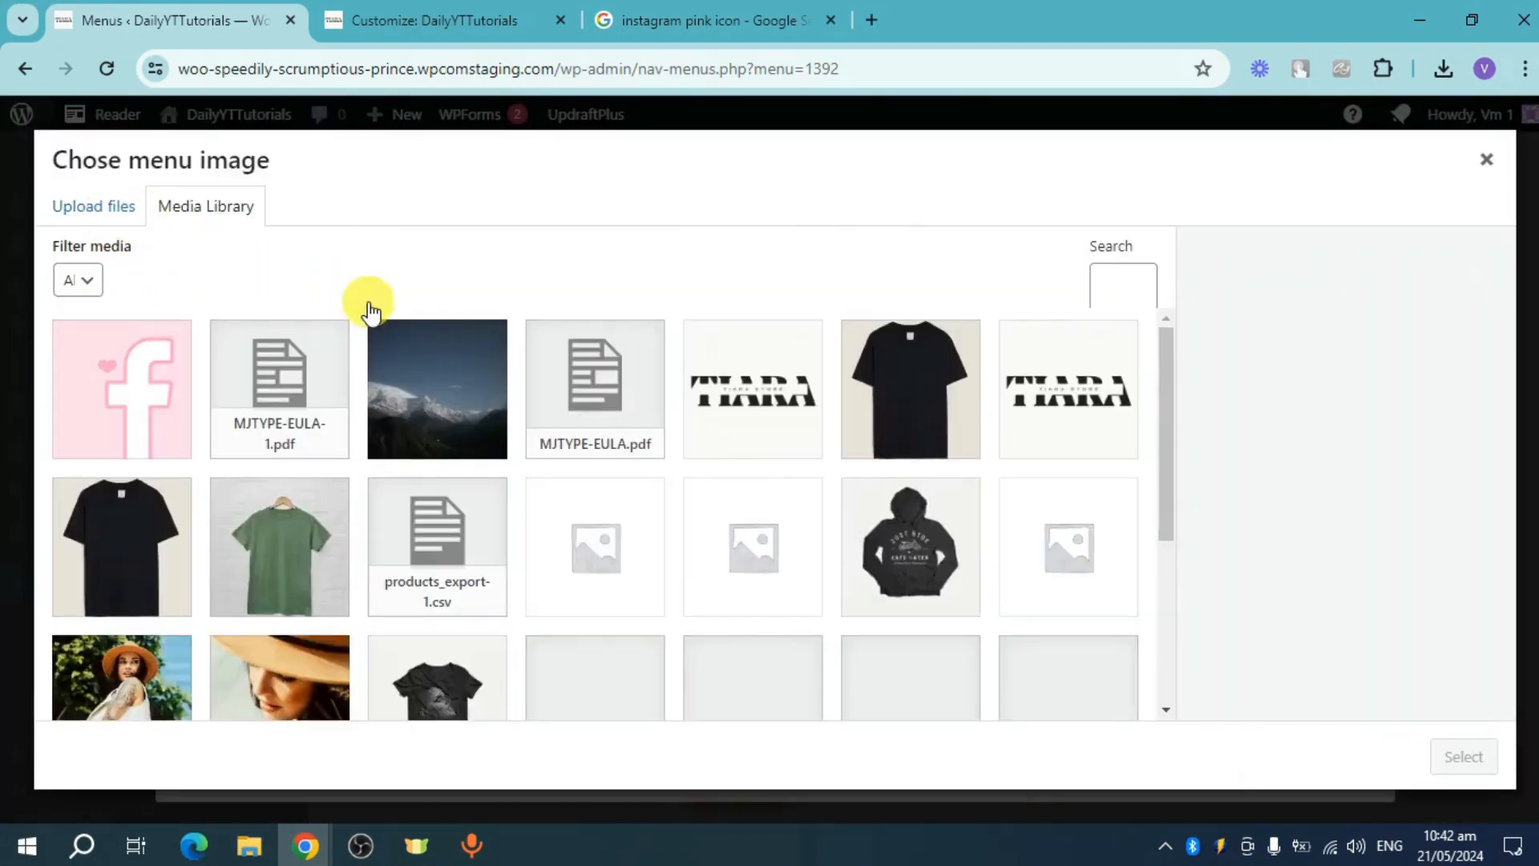
left_click(827, 504)
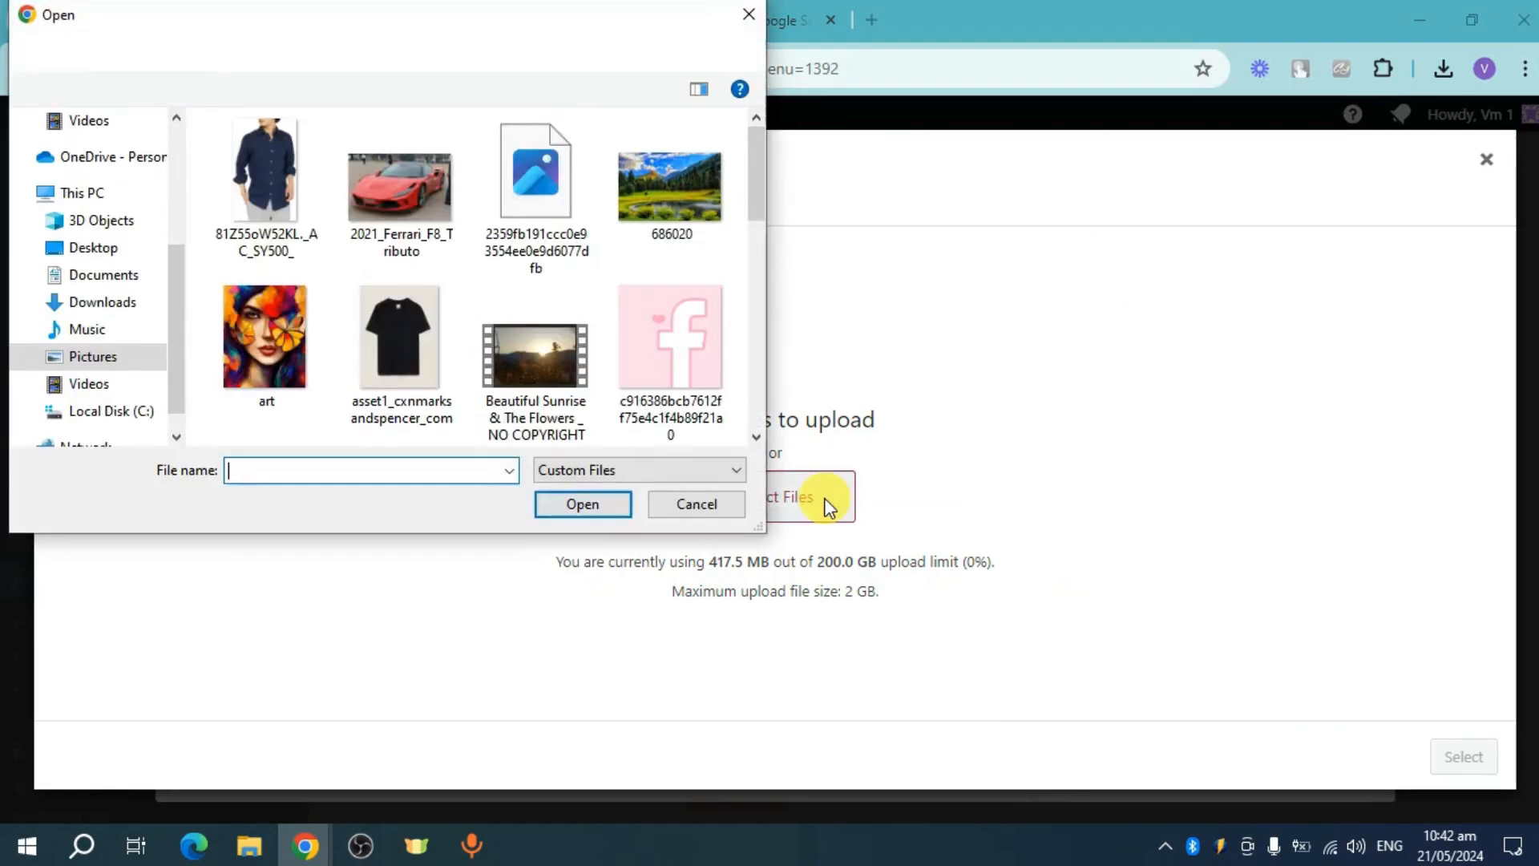
left_click(548, 215)
left_click(593, 504)
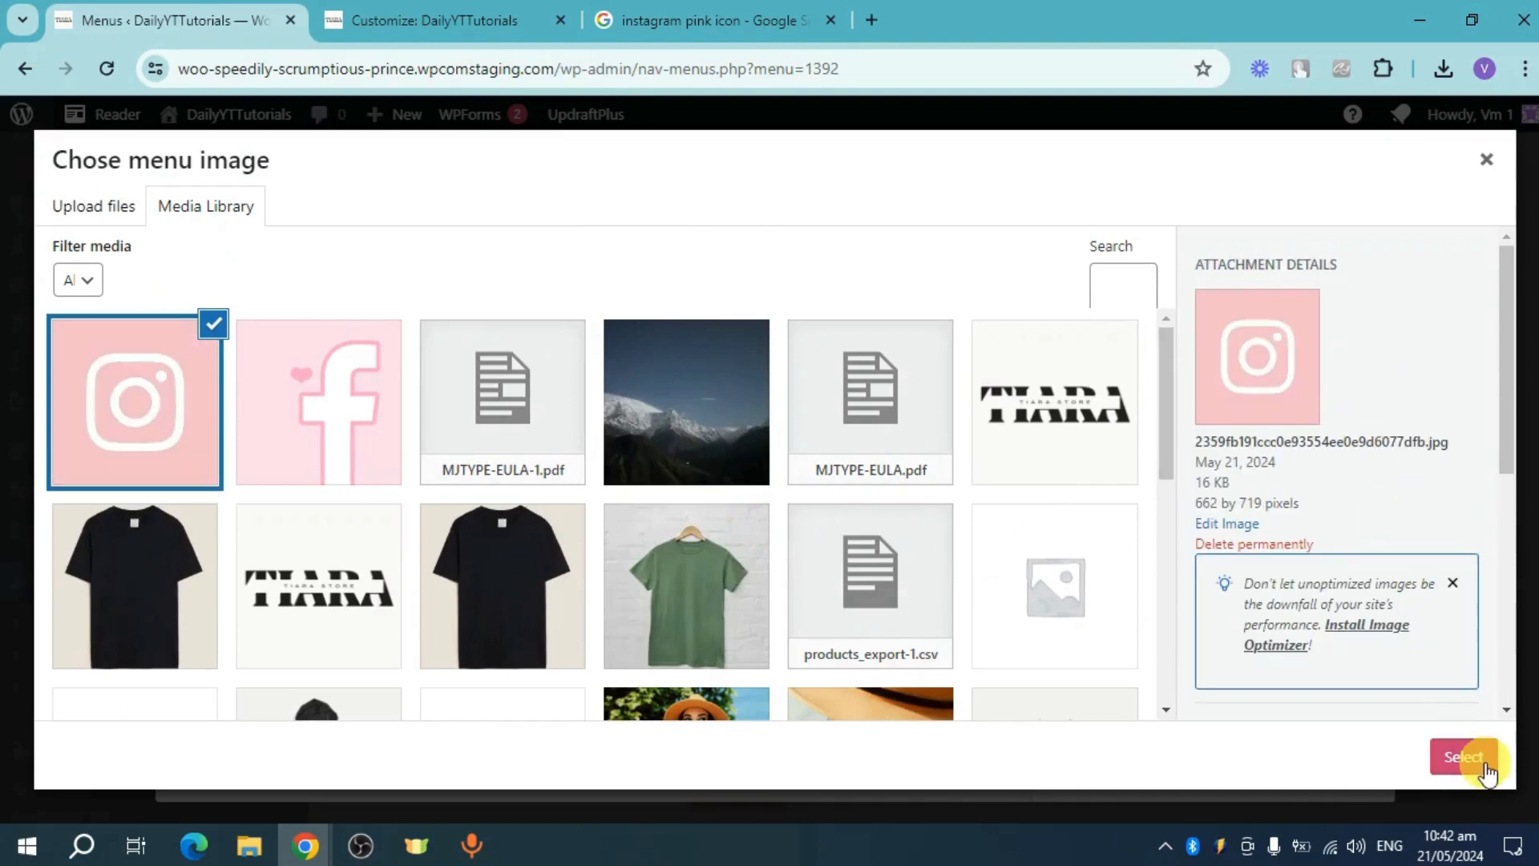
left_click(1481, 765)
left_click(1303, 773)
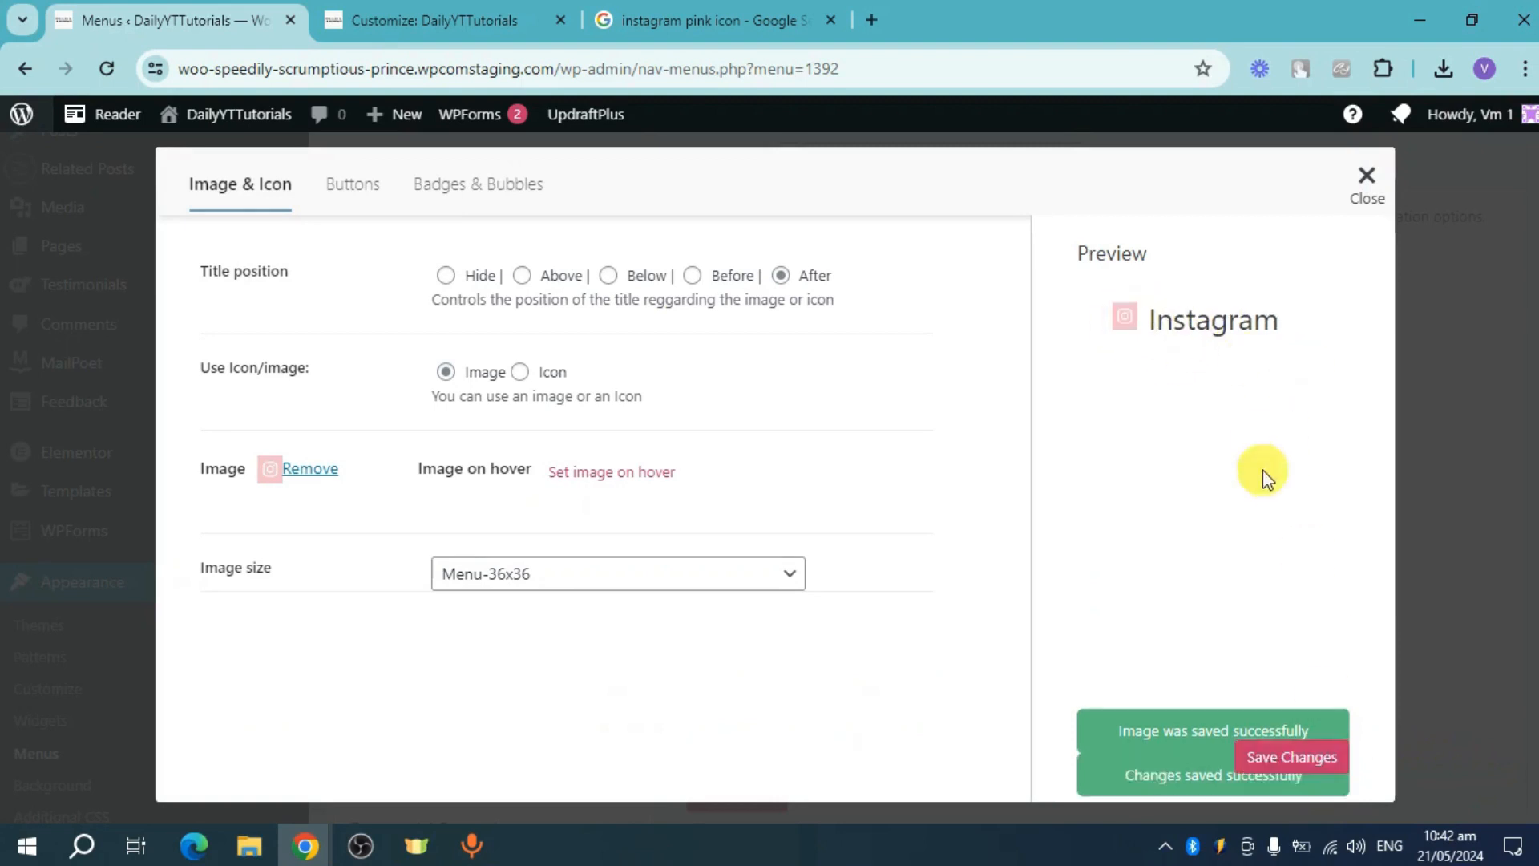
left_click(1362, 187)
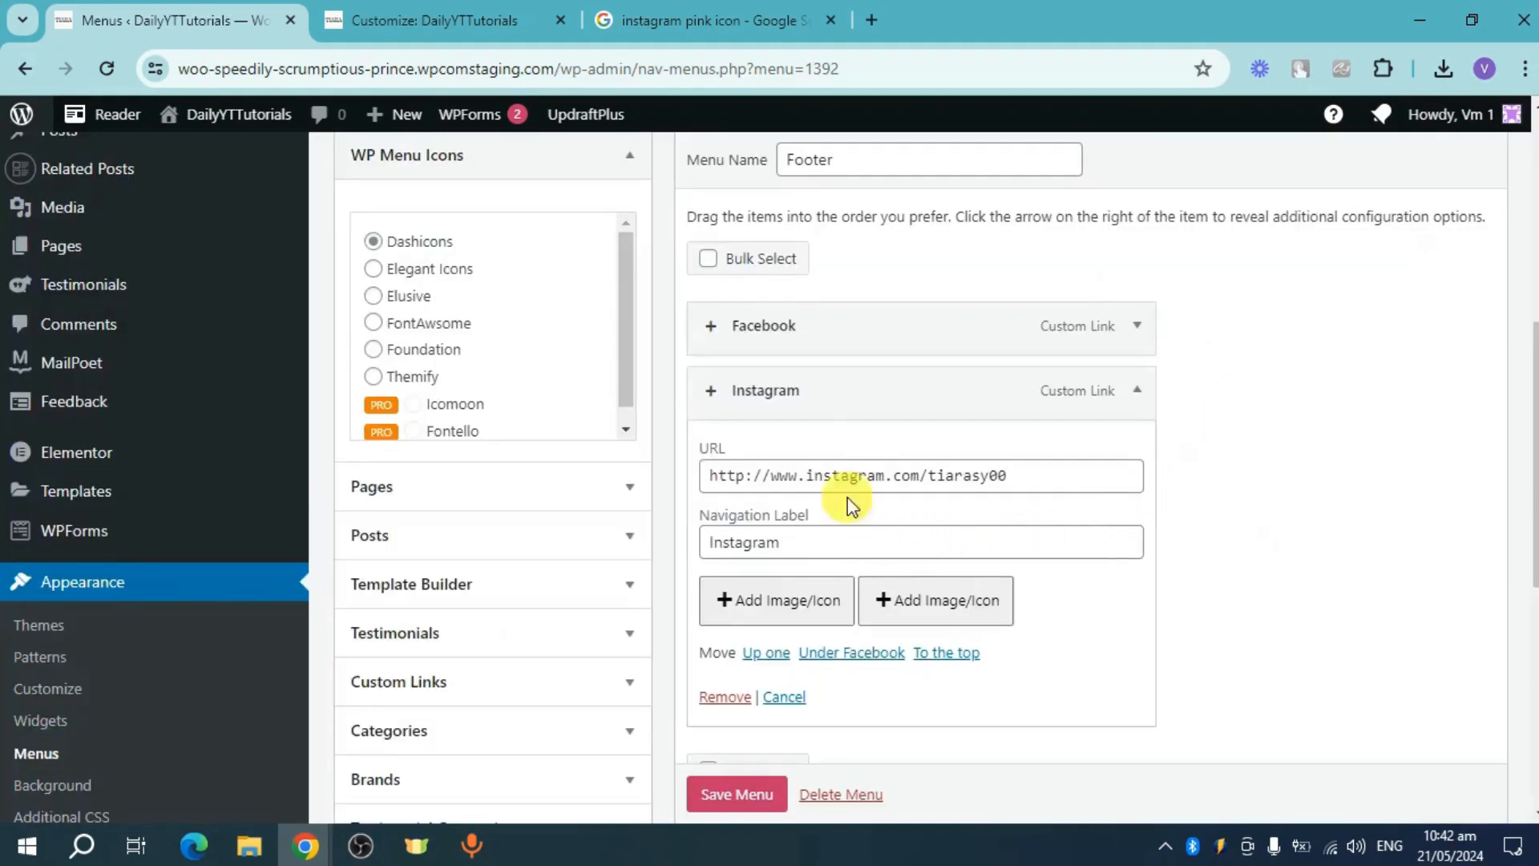
Step: Assign the pink Facebook logo from the media library as the Facebook item's image, and save the Footer menu
mouse_move(840, 331)
left_click(1126, 325)
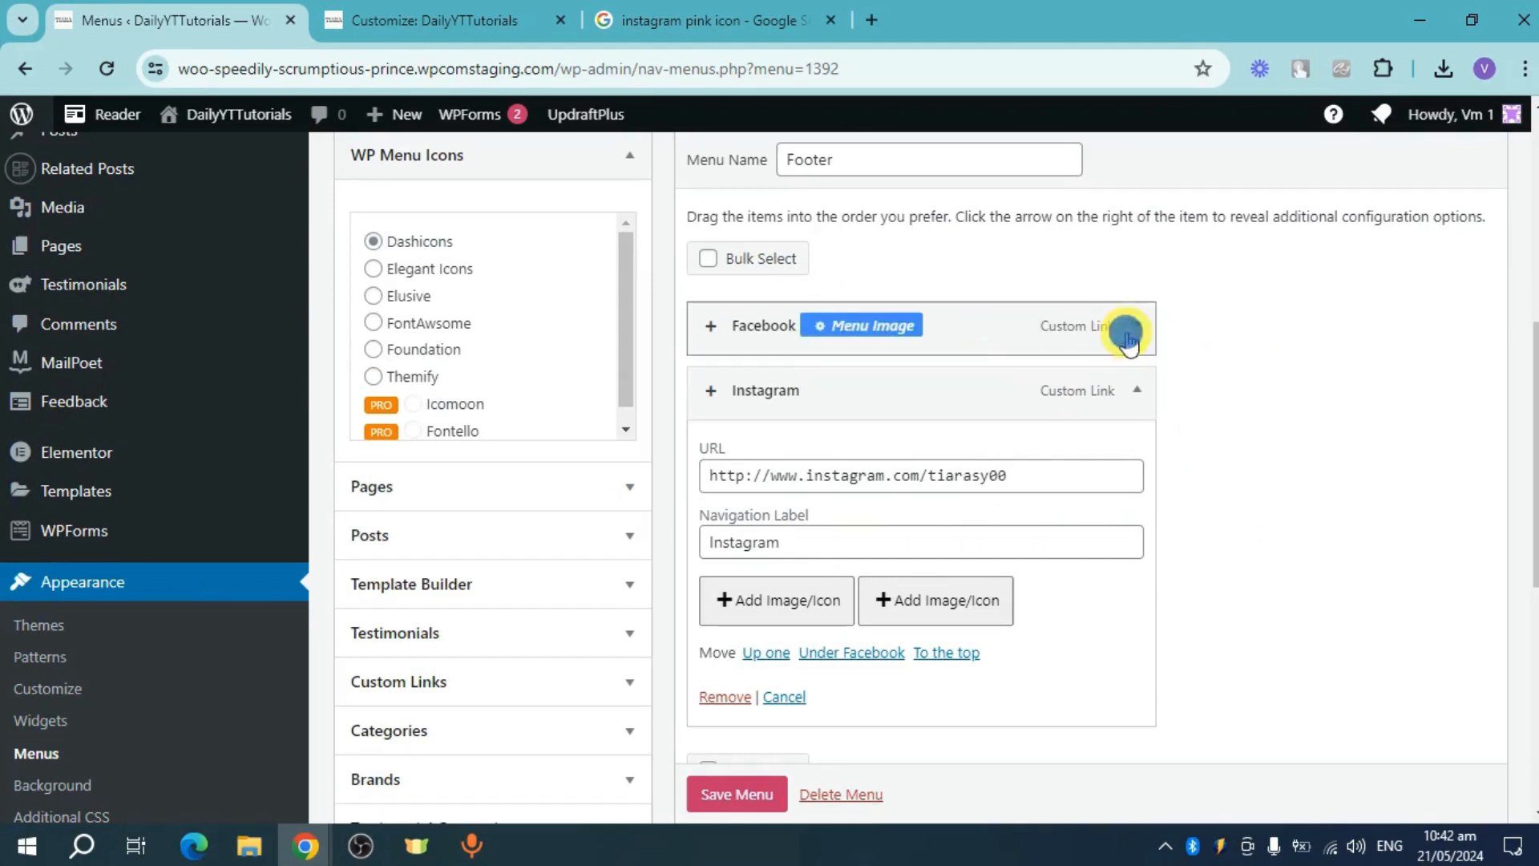
left_click(925, 534)
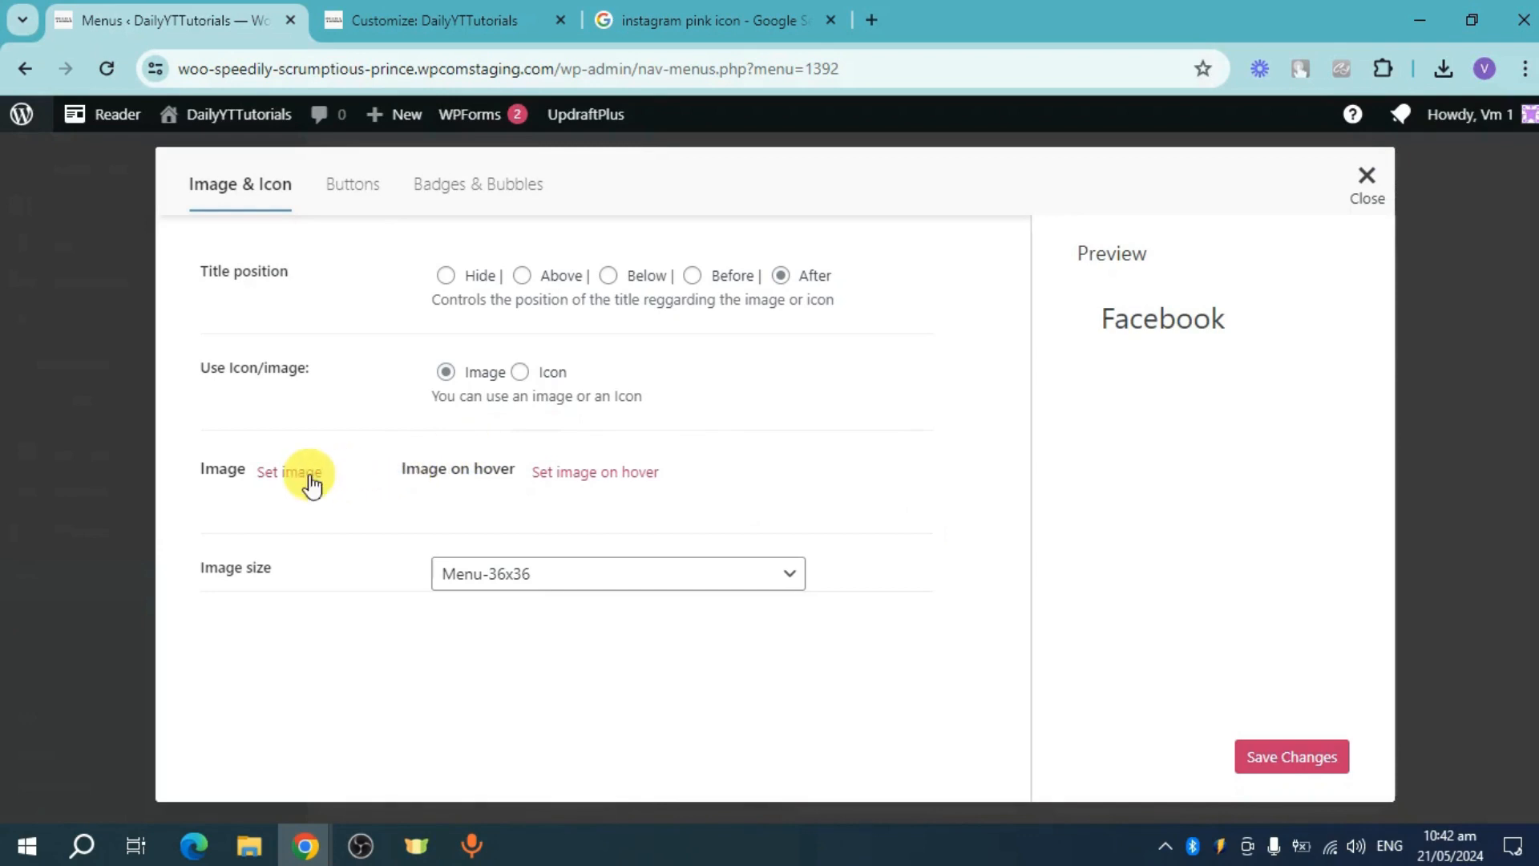
left_click(312, 483)
left_click(280, 427)
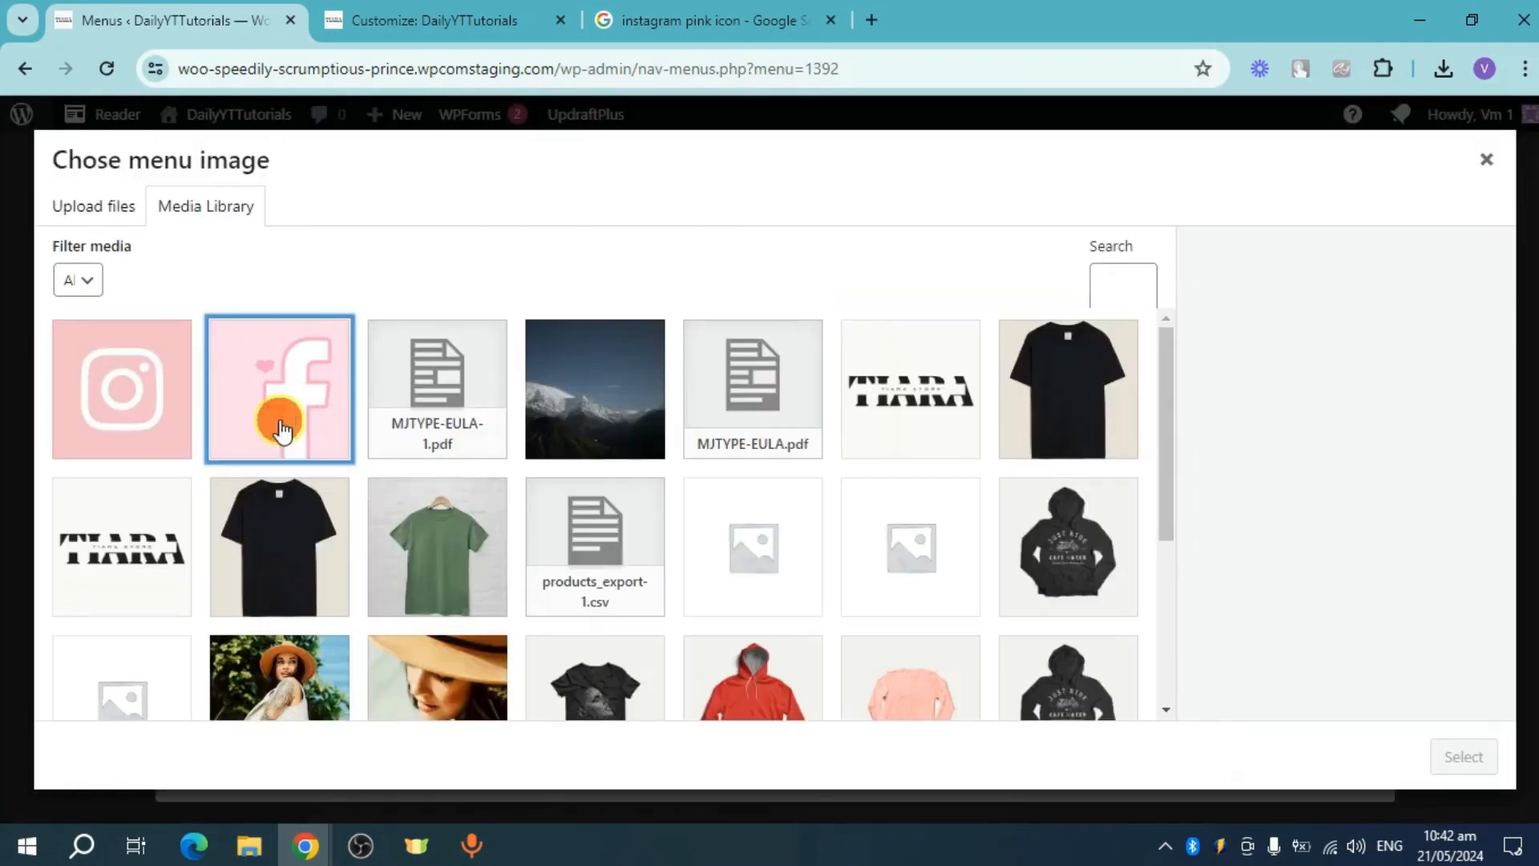
left_click(1453, 758)
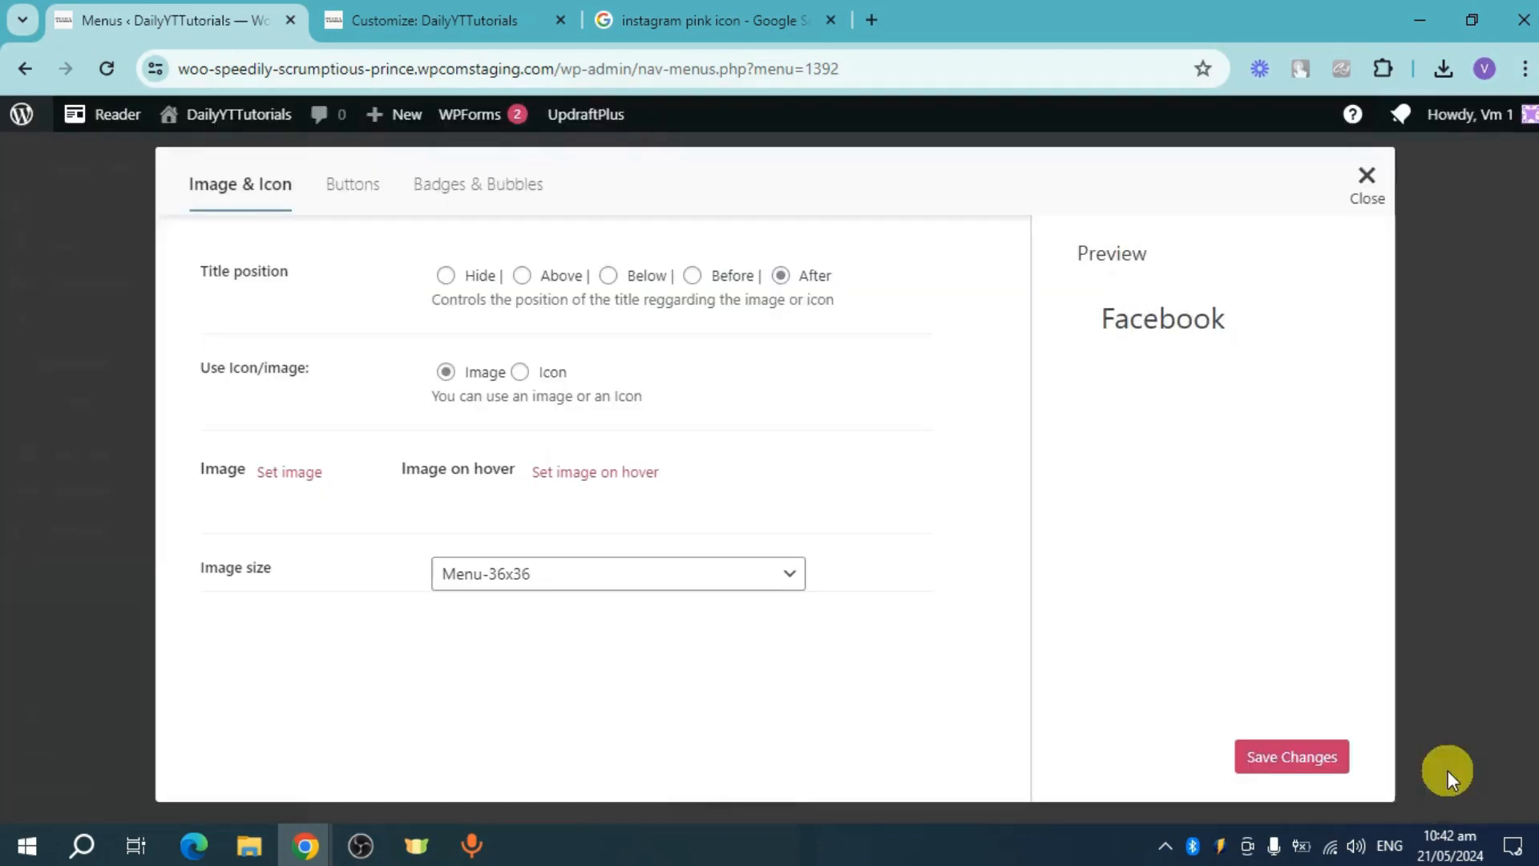
left_click(1290, 758)
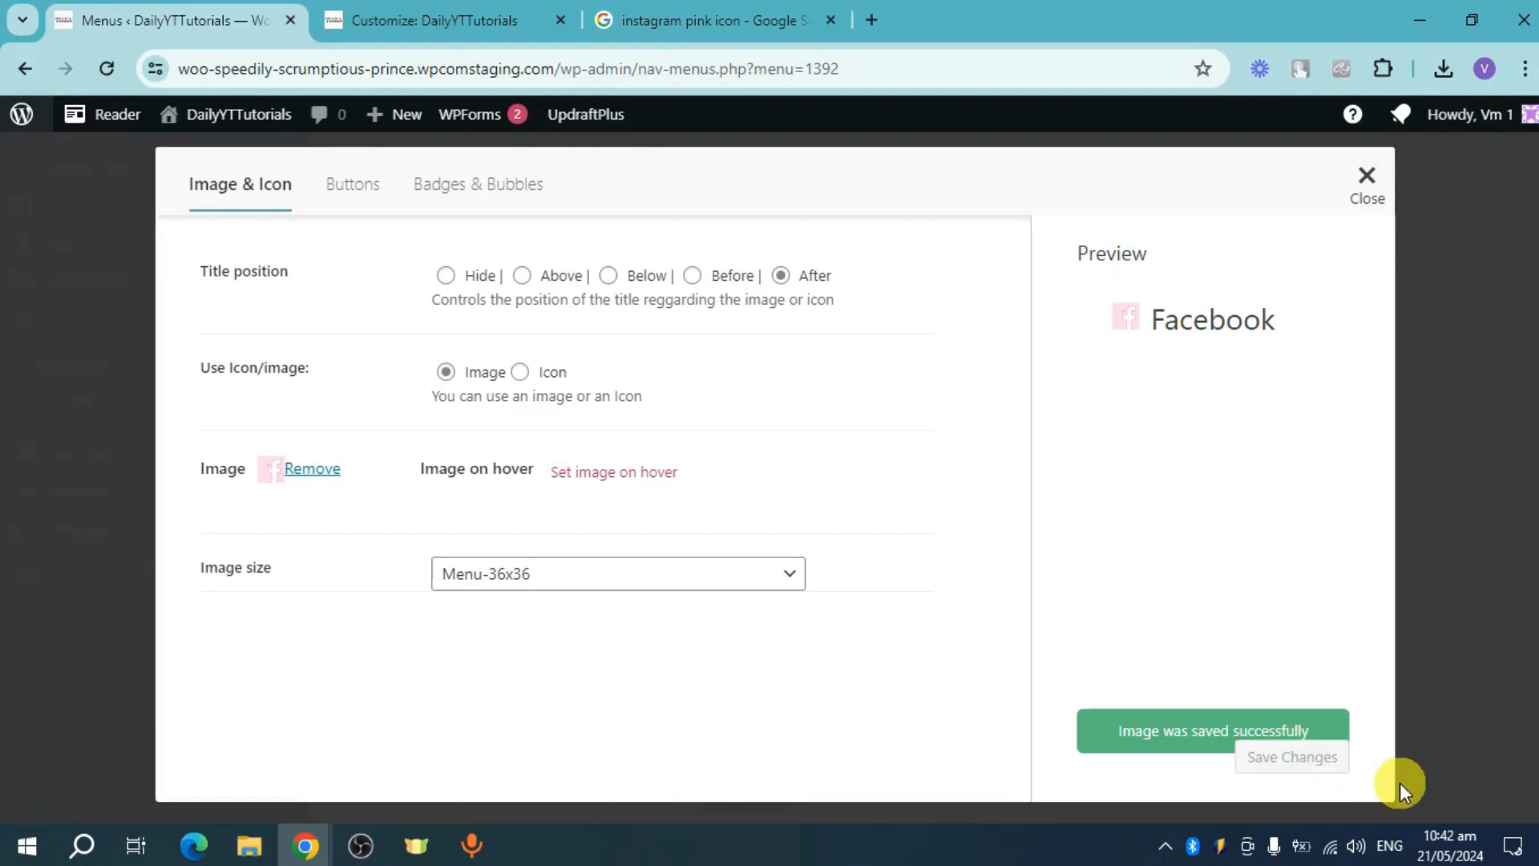
left_click(1365, 185)
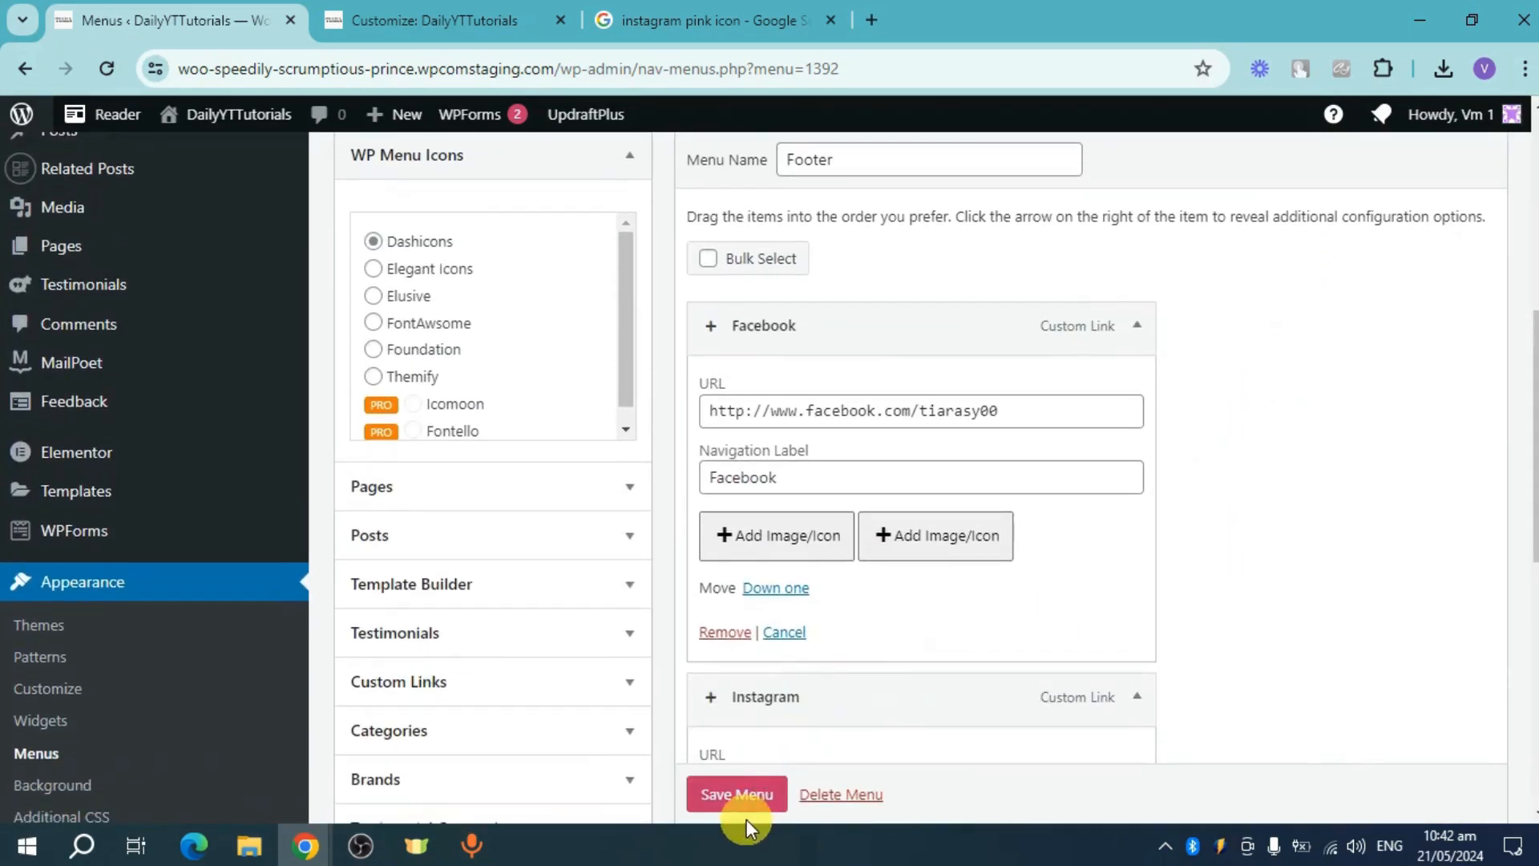
scroll(748, 798, "down", 1)
left_click(737, 794)
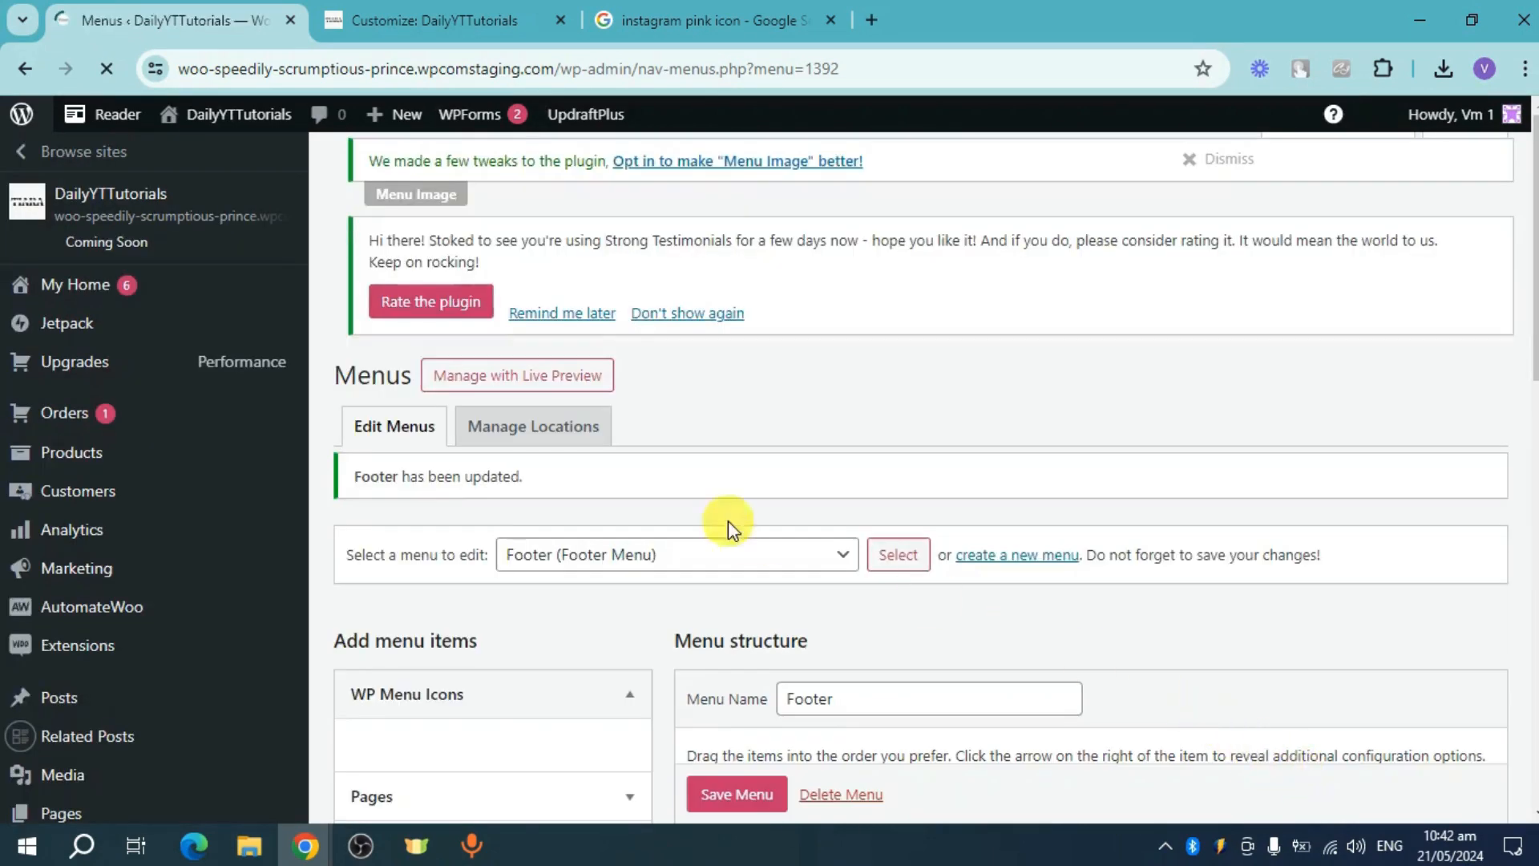
Step: Check the Facebook and Instagram links in the footer of the customizer's site preview
left_click(401, 8)
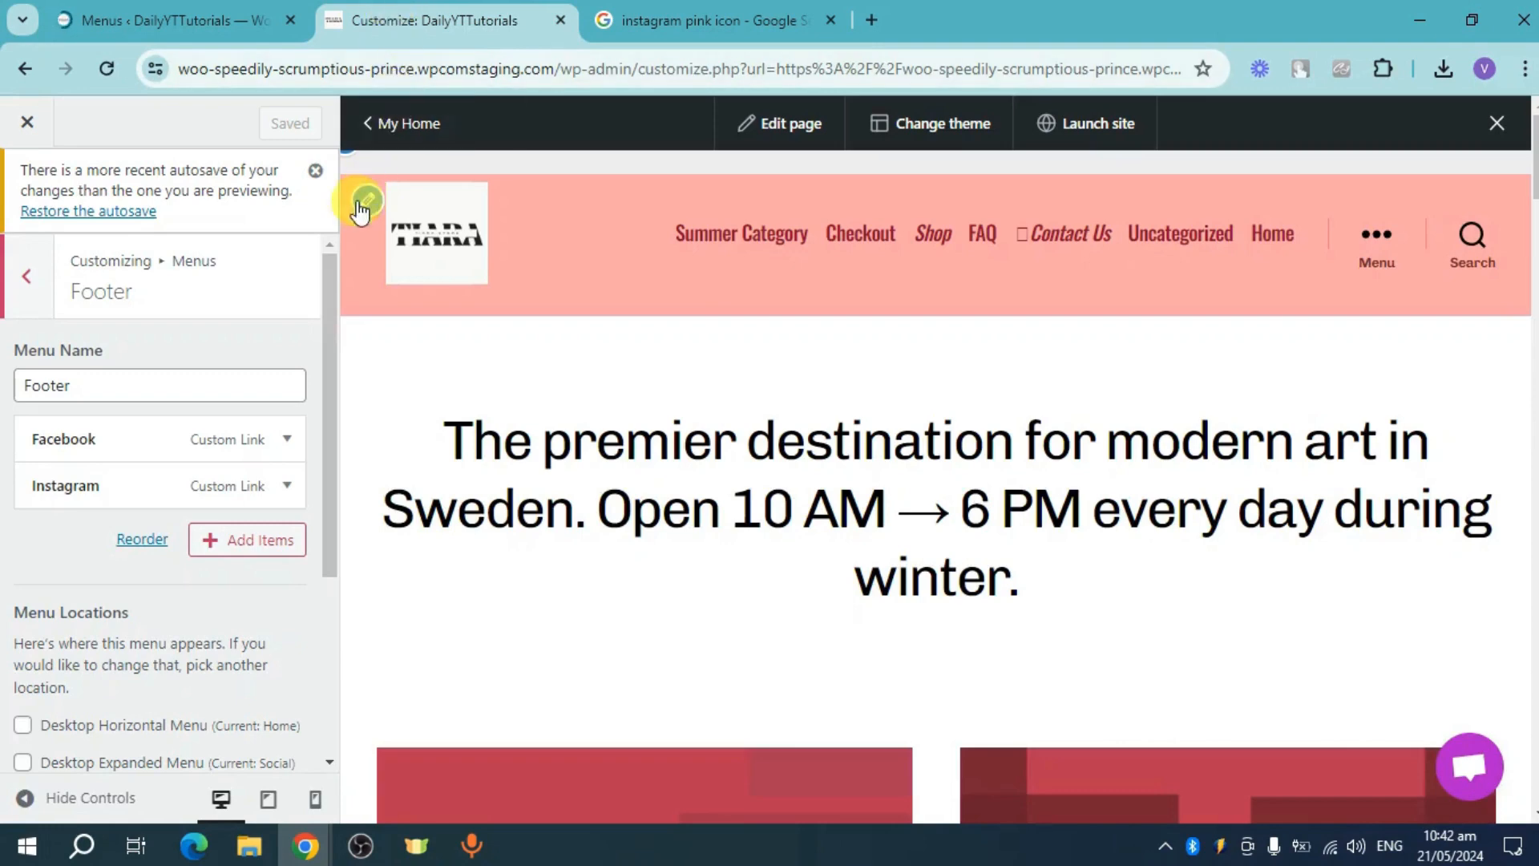
scroll(1289, 457, "down", 10)
scroll(1292, 460, "down", 15)
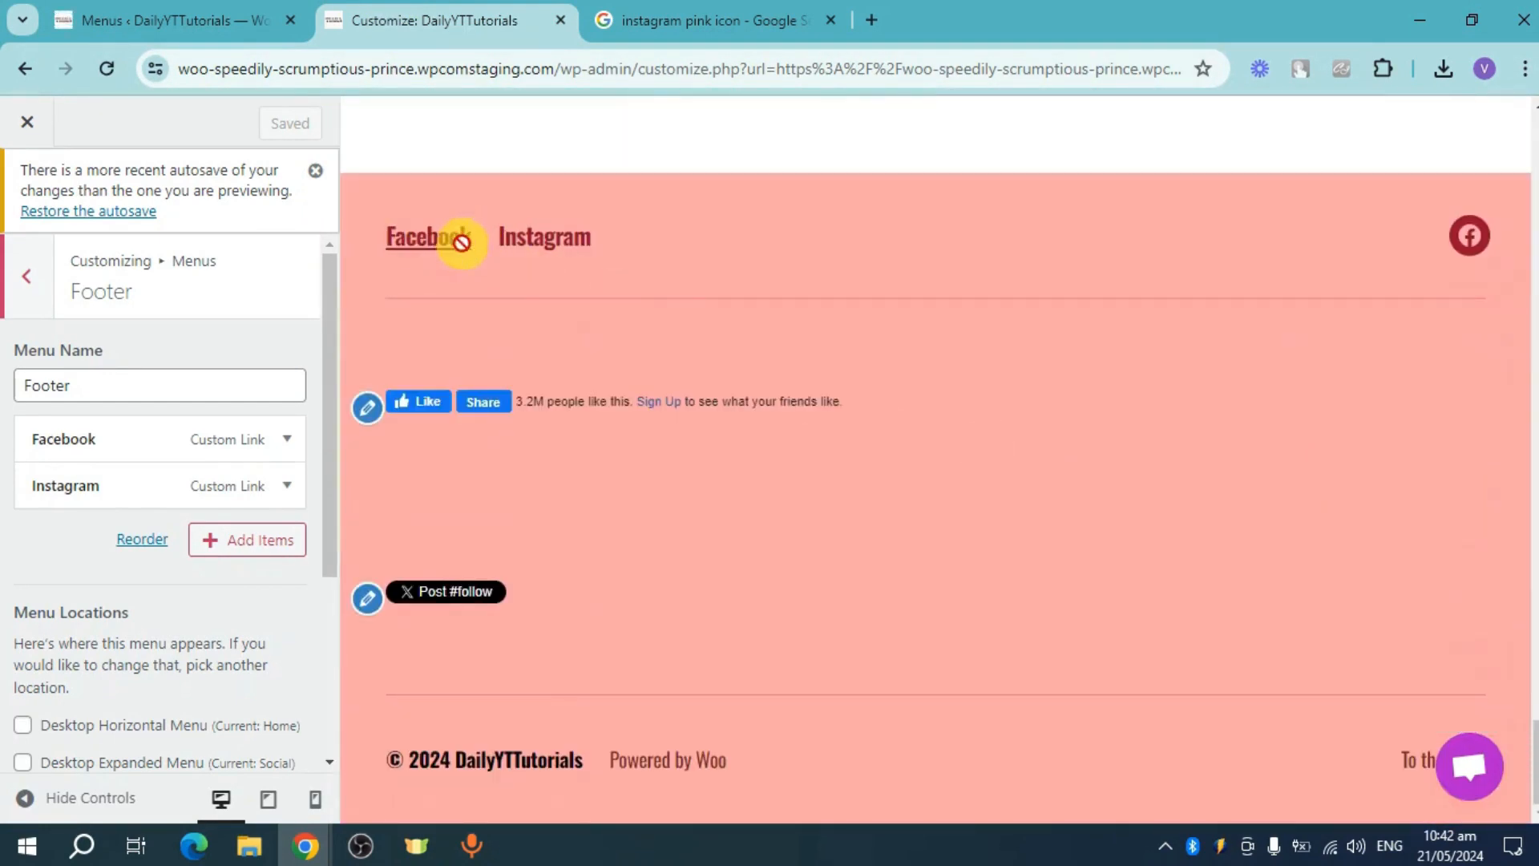
Step: Reload the customizer and inspect the preview's footer for the Facebook and Instagram icon images
left_click(108, 71)
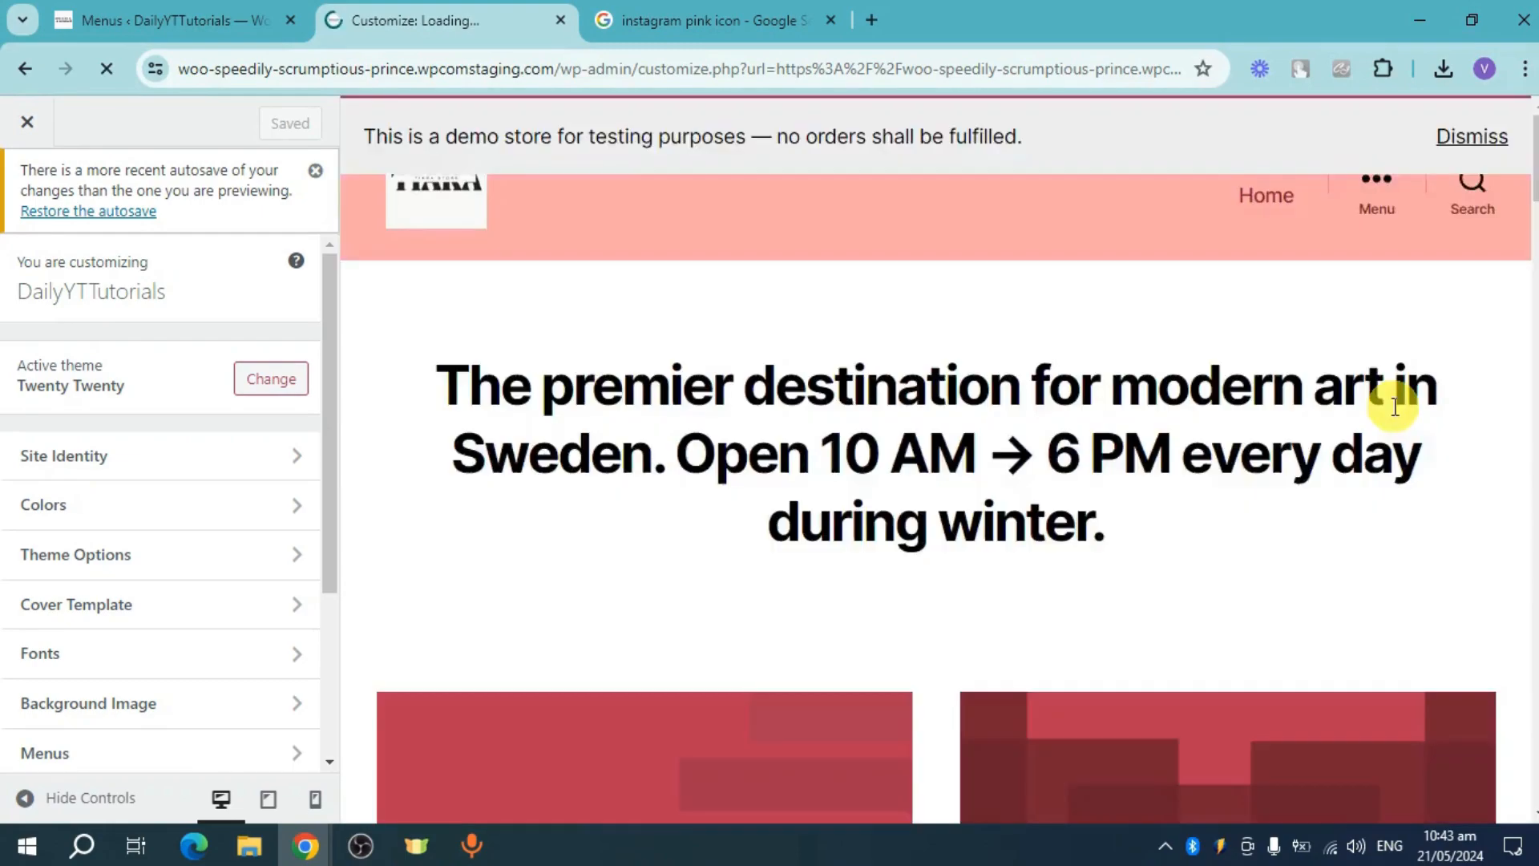
scroll(1395, 406, "down", 20)
scroll(1394, 406, "down", 10)
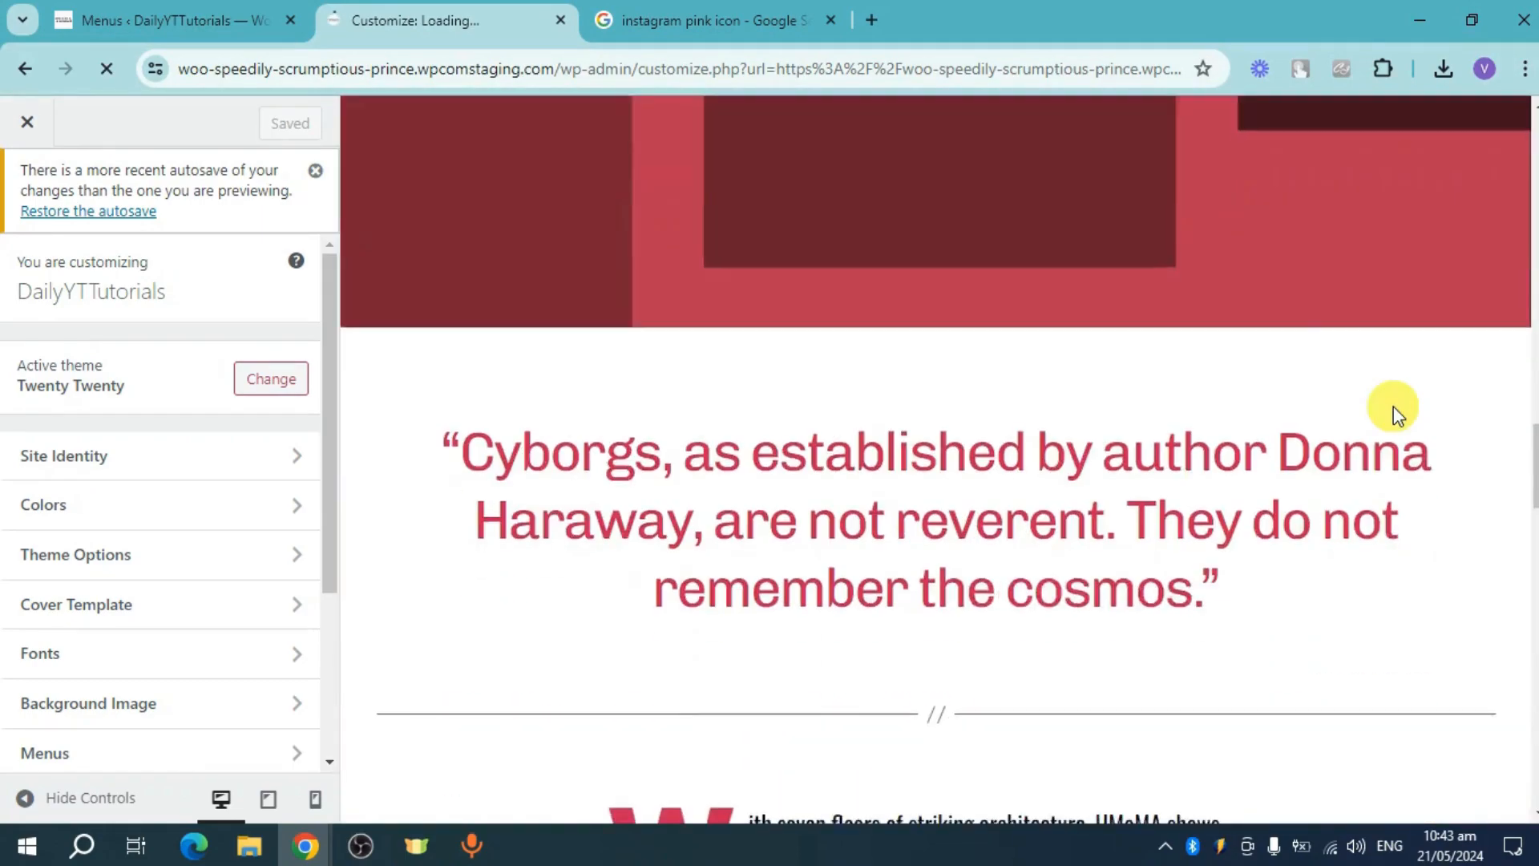
scroll(1394, 405, "up", 20)
scroll(1394, 407, "down", 15)
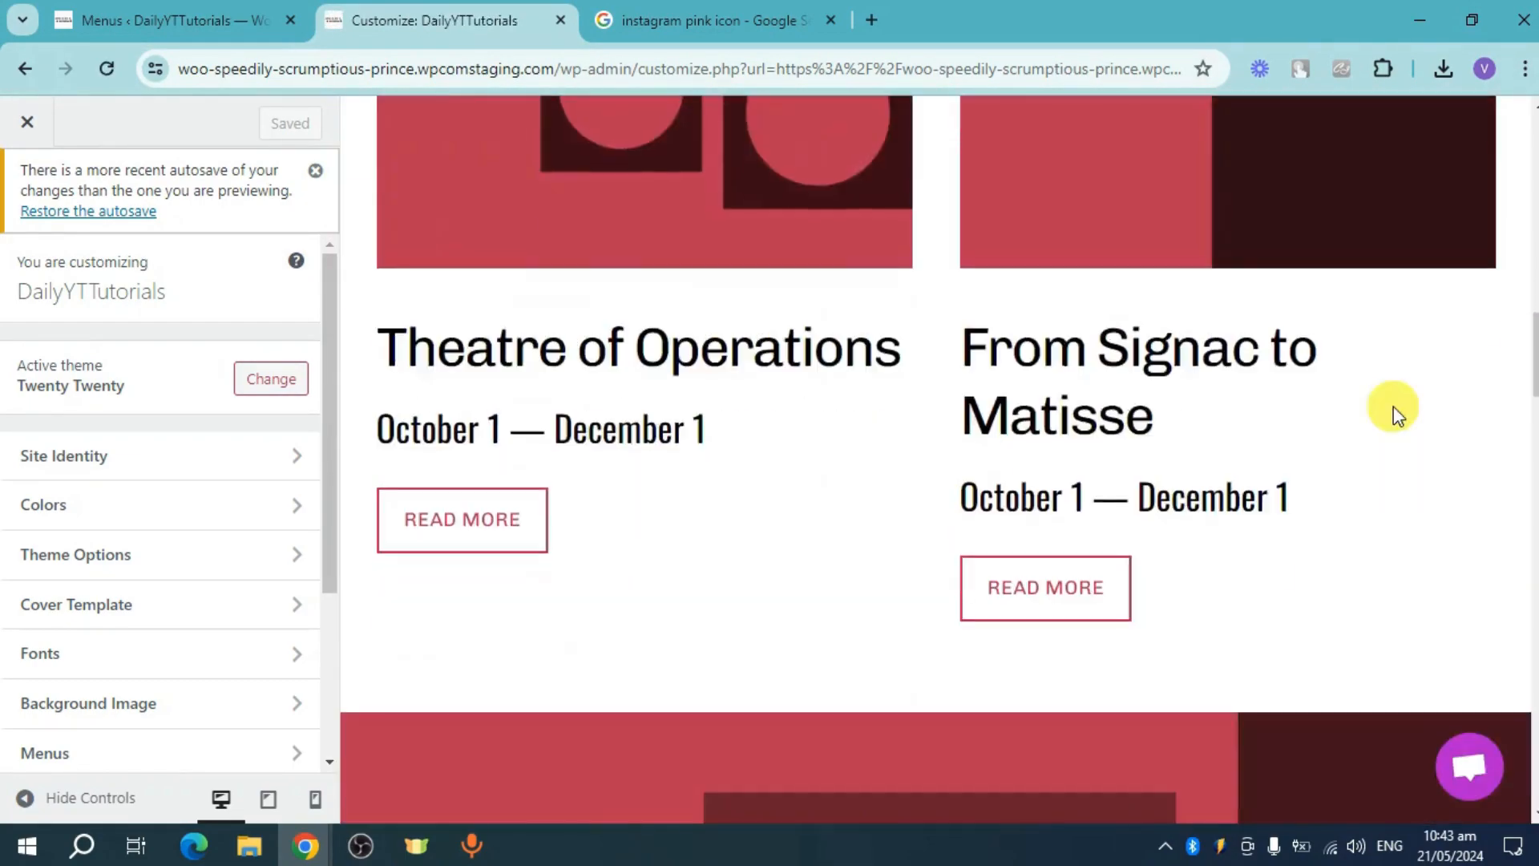
scroll(1393, 406, "down", 10)
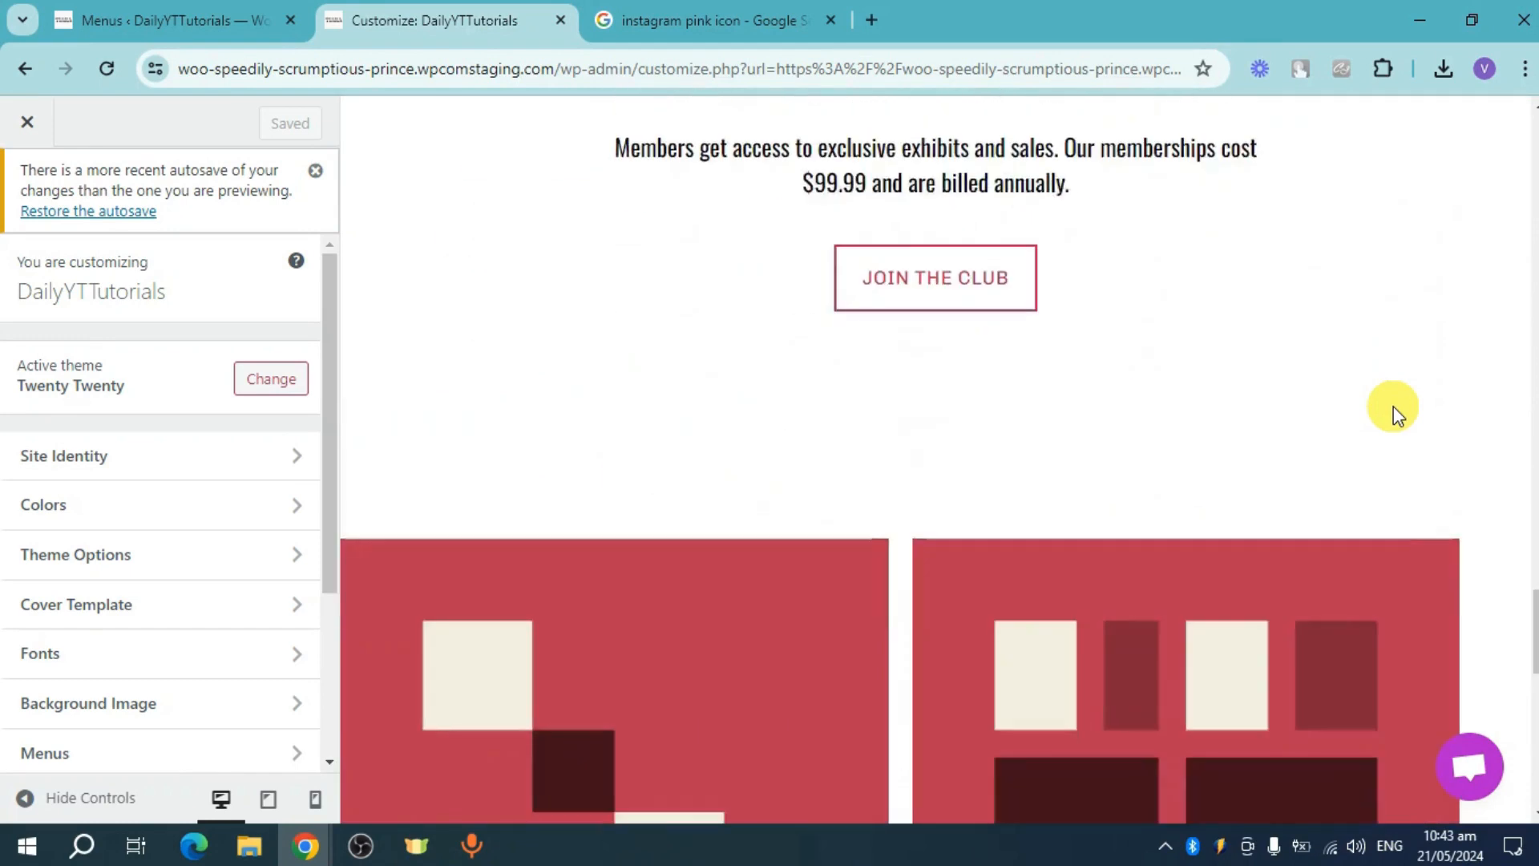